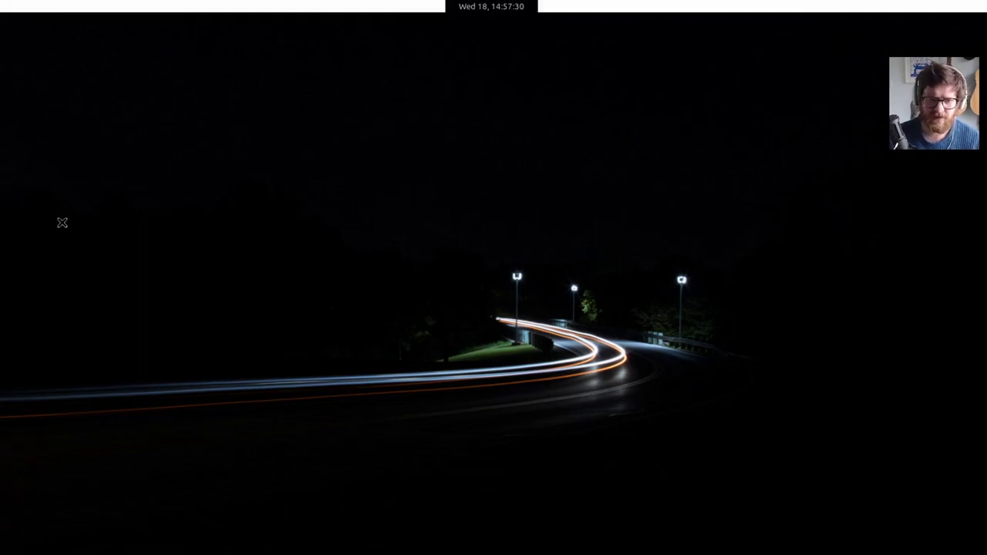
# Open a terminal and review its profile preferences for text, colours, scrolling, command and compatibility, plus the general settings, and close them
pyautogui.press('super+Return')
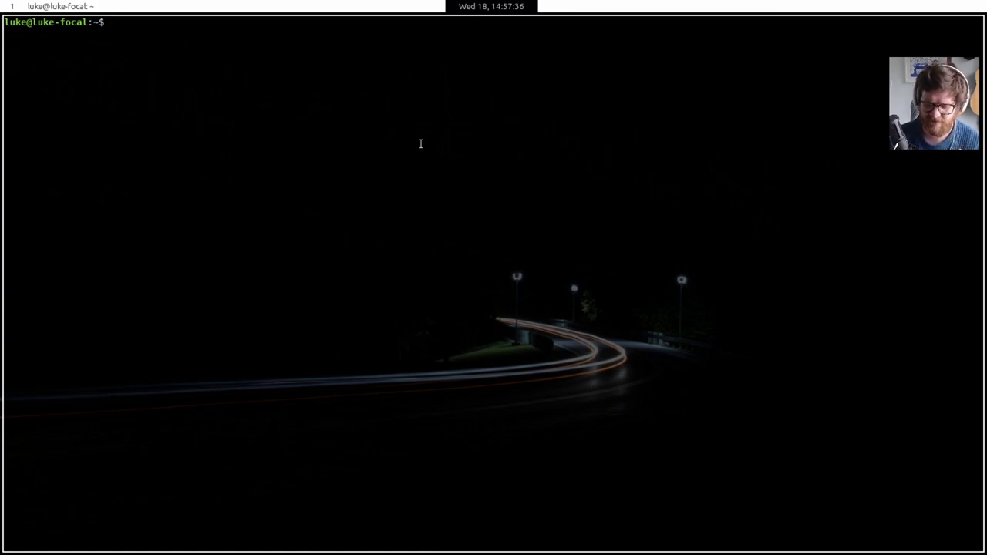
pyautogui.rightClick(420, 144)
pyautogui.click(456, 218)
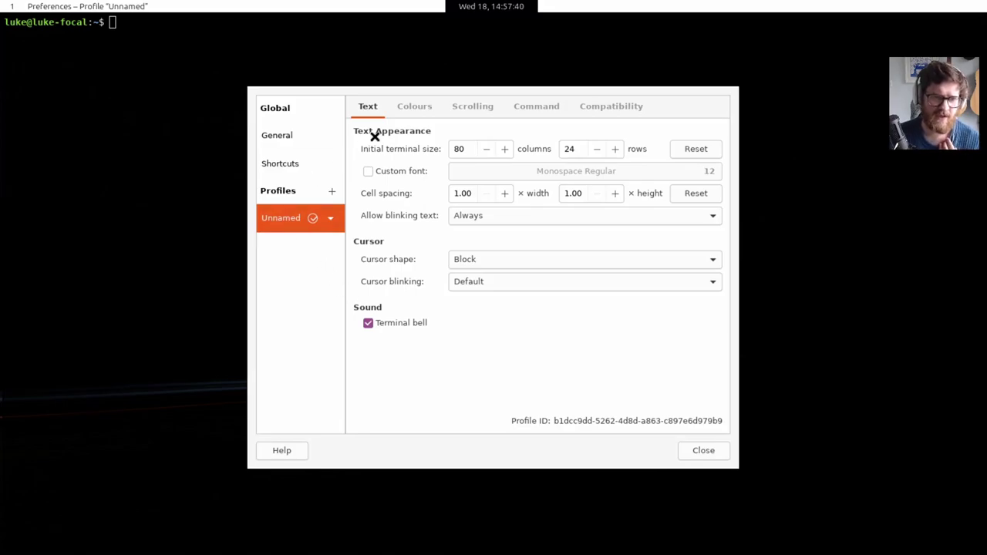
pyautogui.click(411, 111)
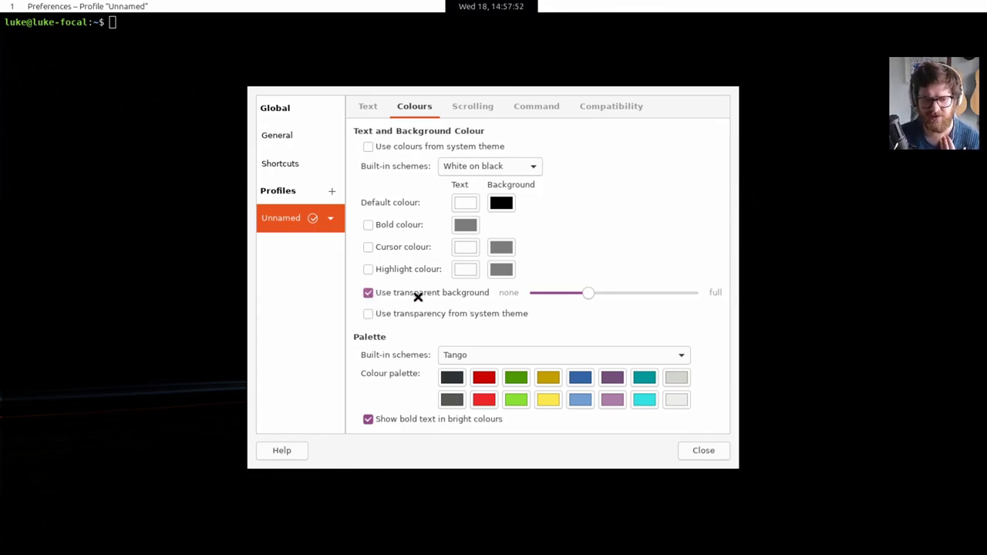
pyautogui.click(478, 108)
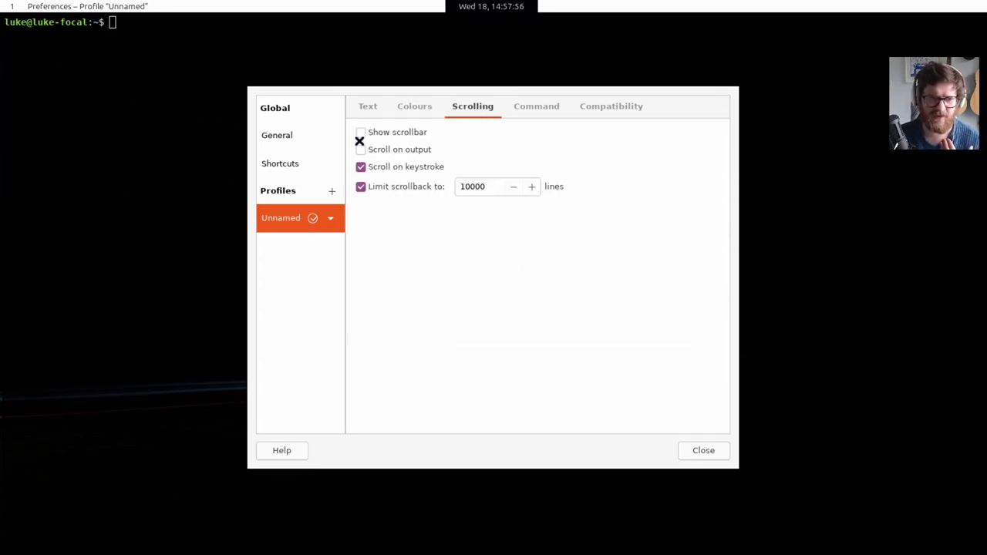
pyautogui.click(544, 108)
pyautogui.click(606, 108)
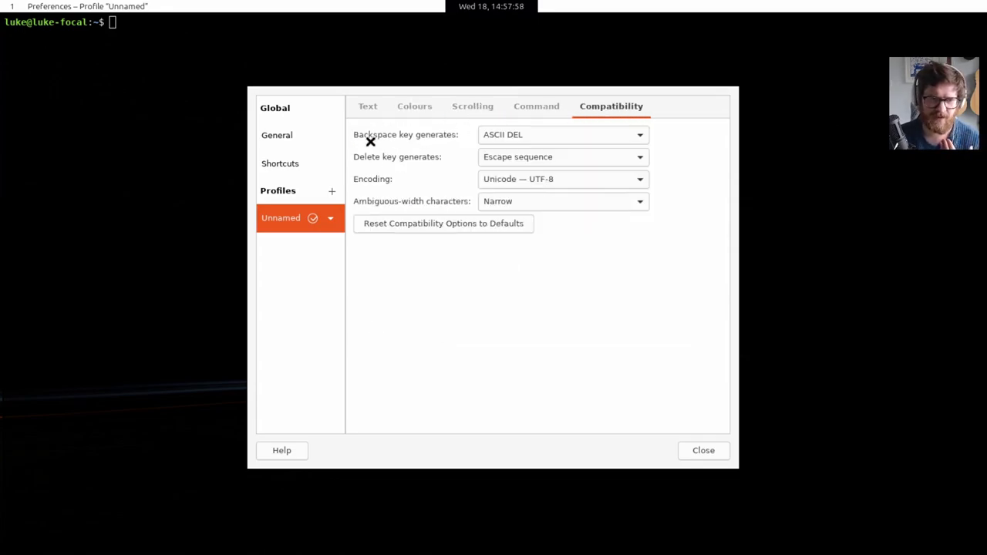
pyautogui.click(290, 134)
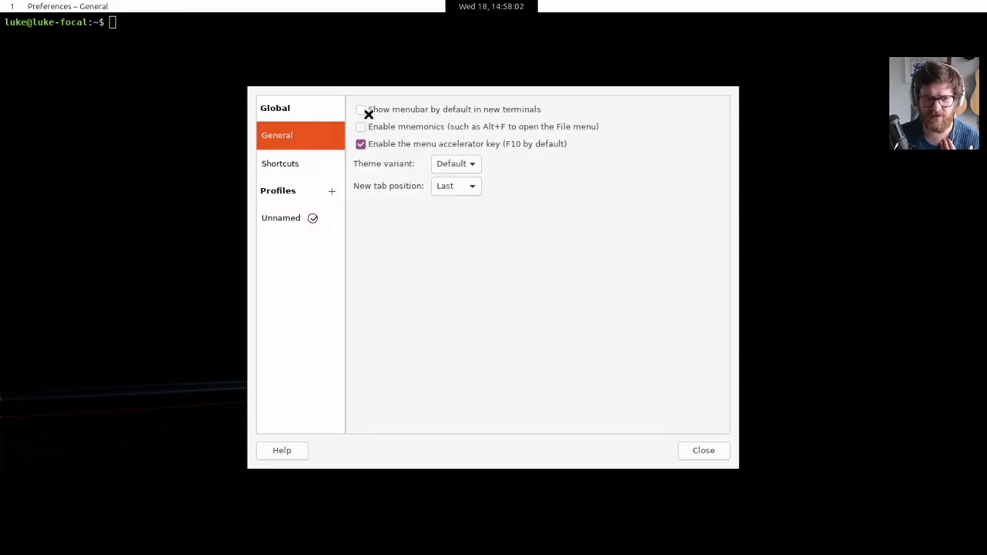
pyautogui.click(702, 448)
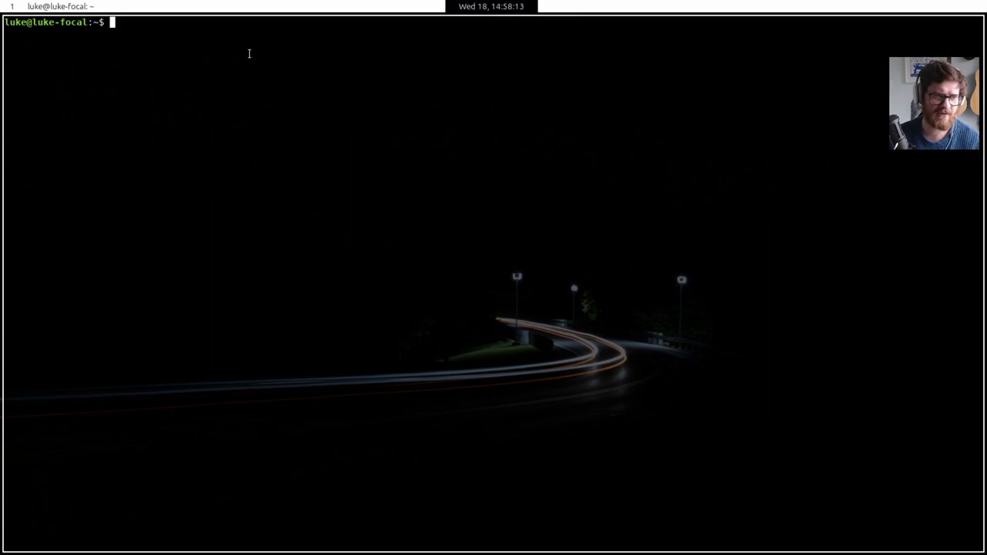
# Launch Firefox on workspace 2 and look over the terminology and configuration sections of the yabar manual page
pyautogui.press('super+2')
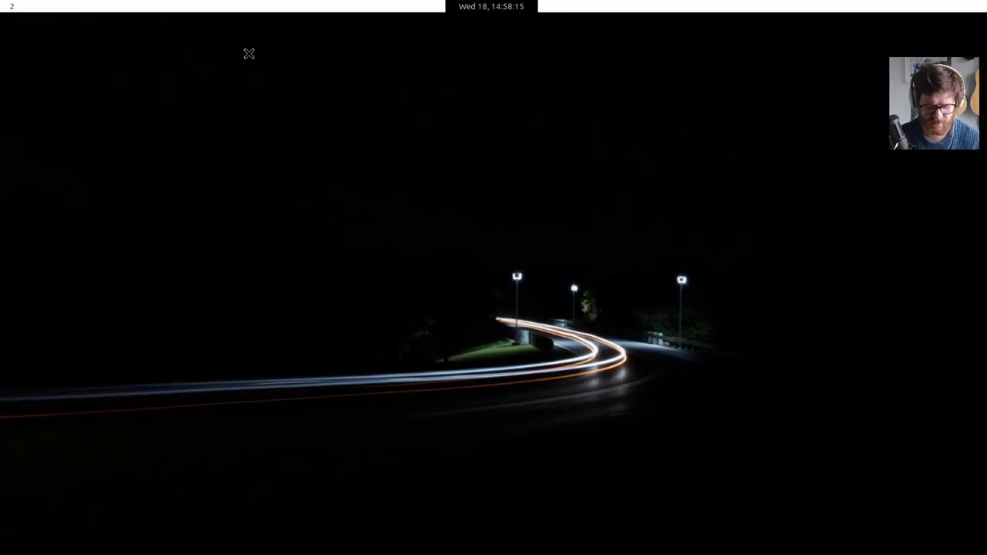
pyautogui.press('super+p')
pyautogui.write('fire')
pyautogui.press('Return')
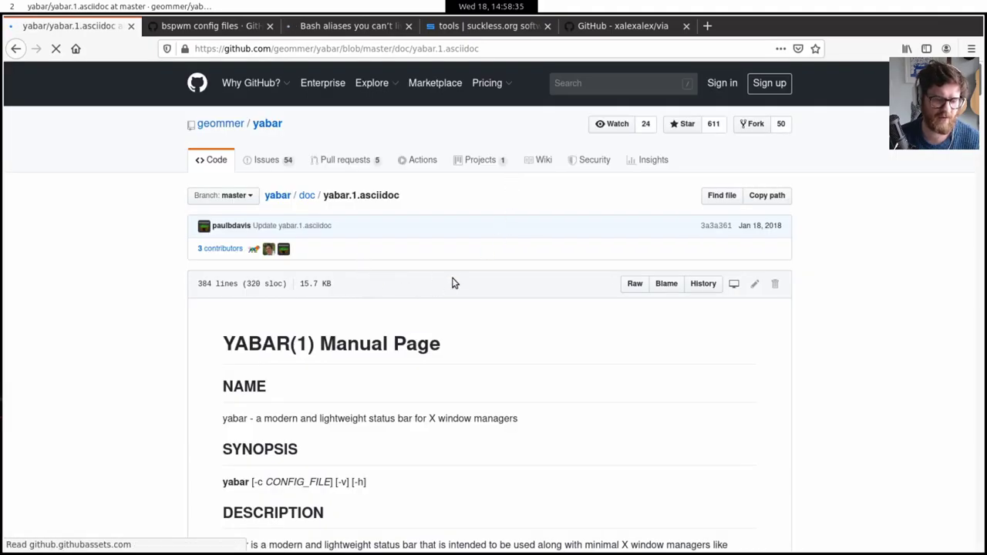
pyautogui.scroll(10, 453, 283)
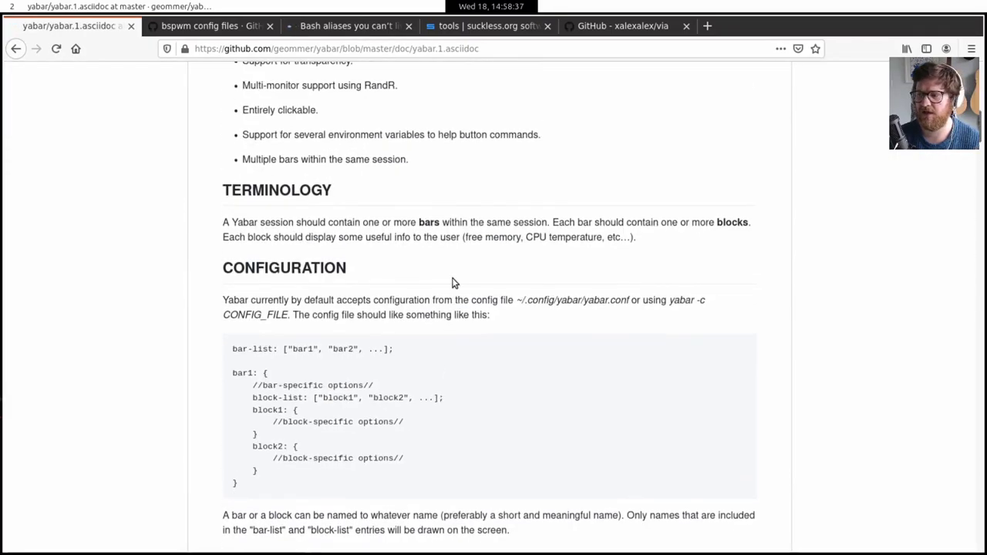
pyautogui.scroll(3, 453, 283)
# Install the yabar and unclutter packages with apt in the terminal on workspace 1, entering the sudo password when asked
pyautogui.press('super+1')
pyautogui.write('sudo ')
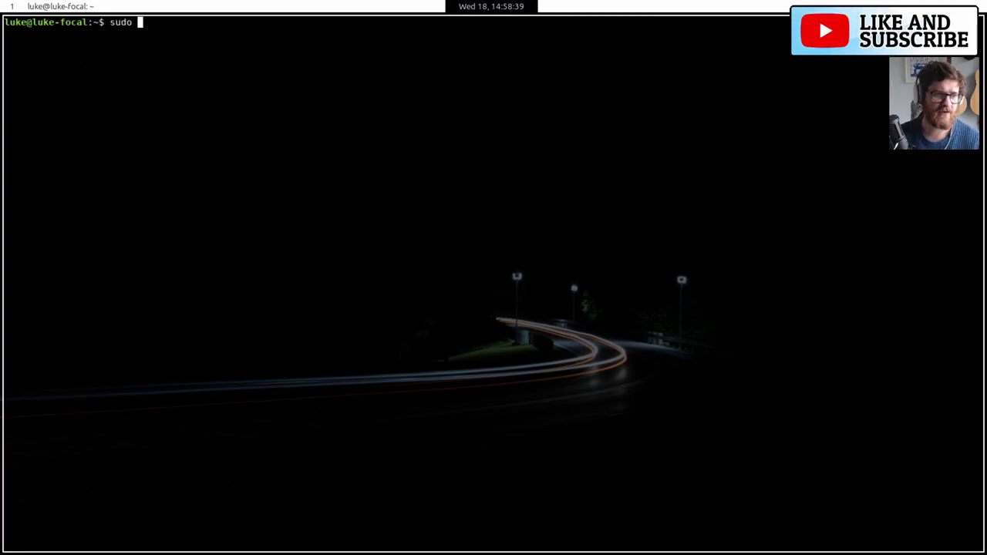
pyautogui.write('apt install yabar')
pyautogui.press('Return')
pyautogui.press('Return')
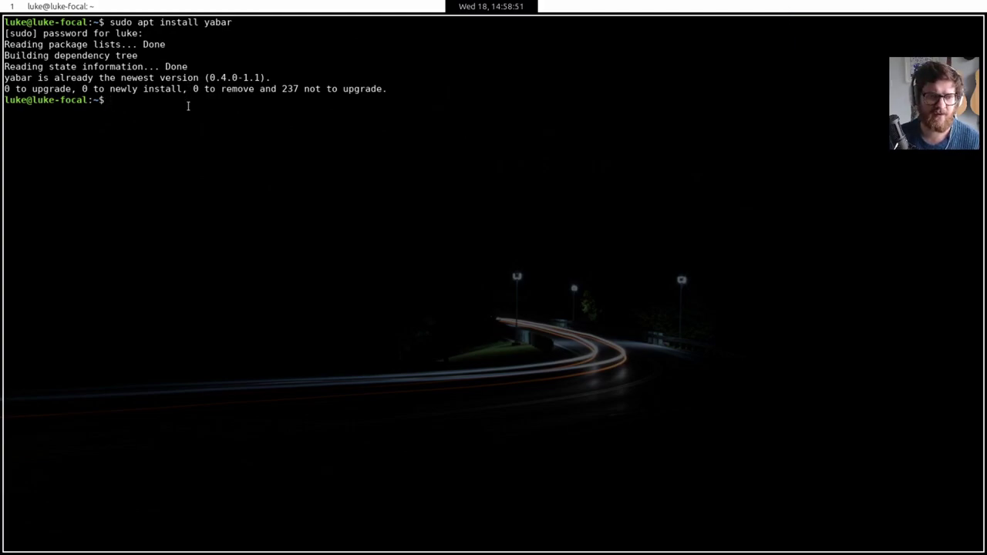
pyautogui.write('sudo apt install unclutter')
pyautogui.press('Return')
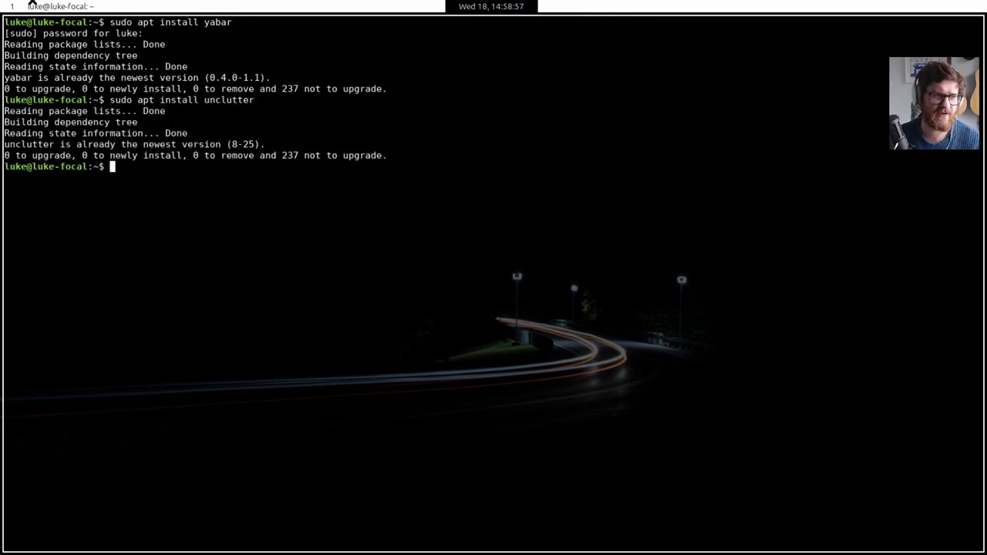
# Search the web for "linux unclutter" in a new browser tab on workspace 2 and open the ArchWiki article on Unclutter
pyautogui.press('super+2')
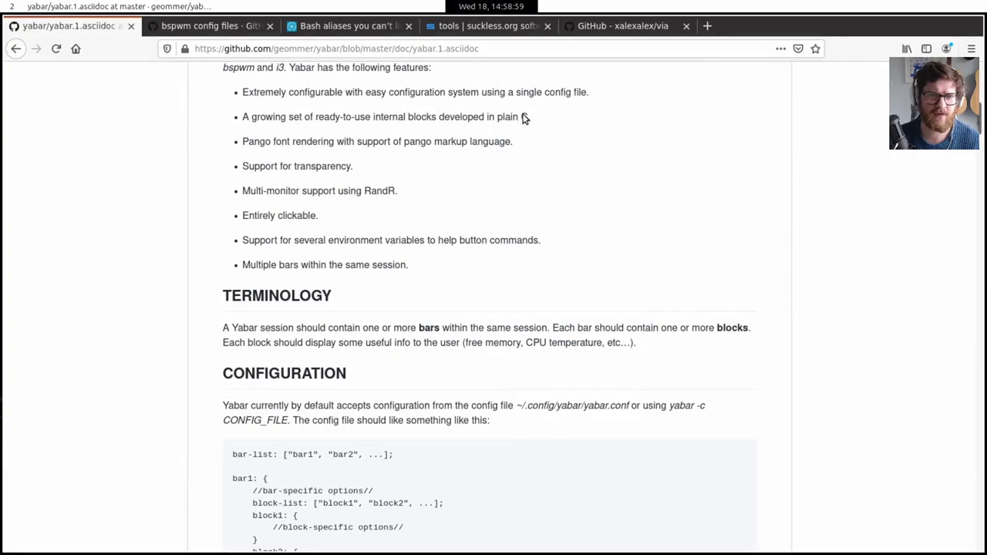
pyautogui.hotkey('ctrl', 't')
pyautogui.write('lu')
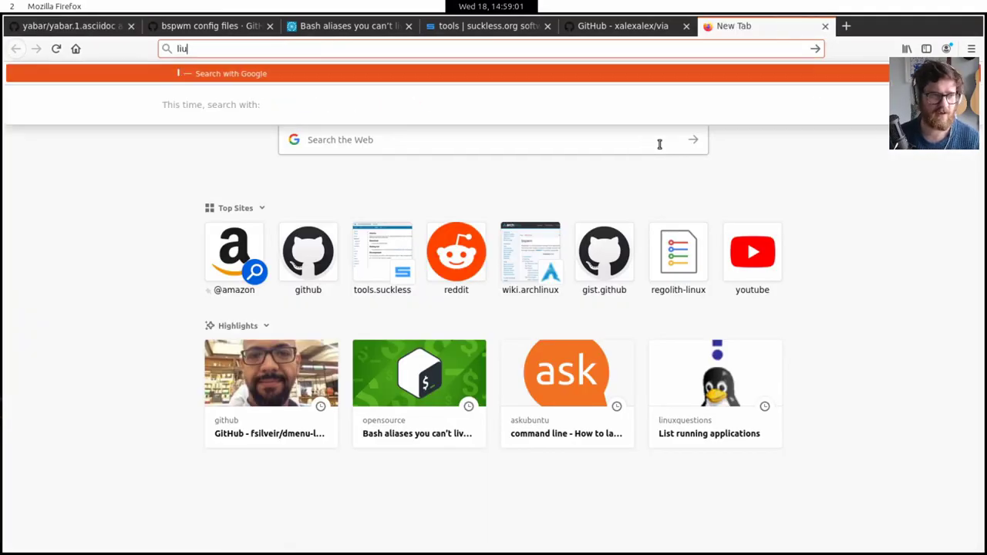
pyautogui.press('BackSpace')
pyautogui.write('inux u')
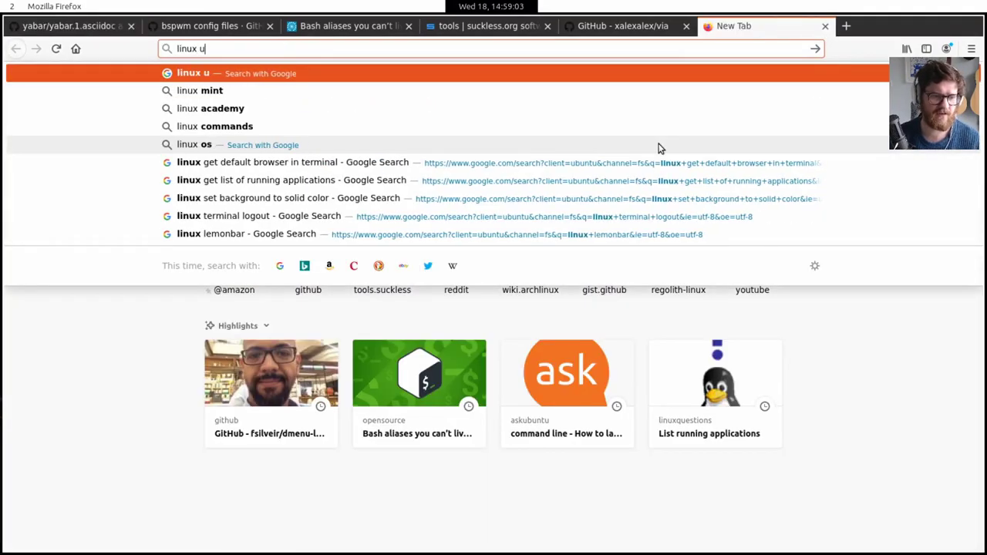
pyautogui.write('nclutter')
pyautogui.press('Return')
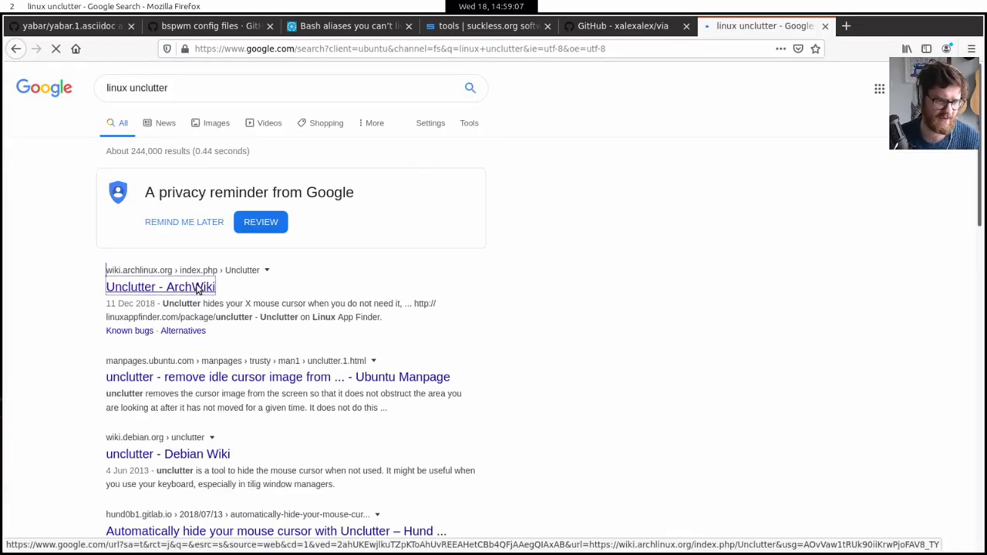
pyautogui.click(198, 288)
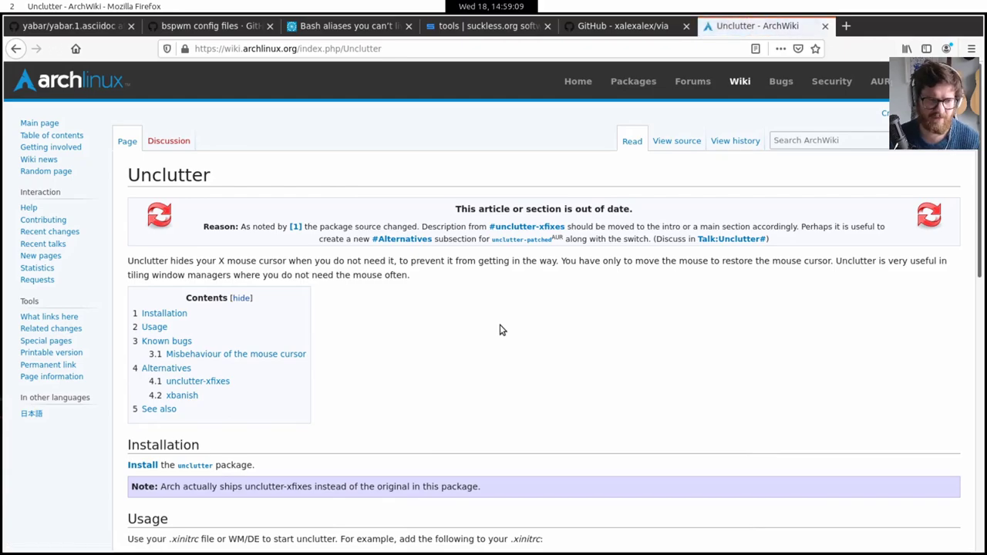
# Enter filler text in the ArchWiki search field to demonstrate the hiding cursor, and clear the field
pyautogui.click(777, 145)
pyautogui.write('adasdas')
pyautogui.press('BackSpace')
pyautogui.press('BackSpace')
pyautogui.press('BackSpace')
pyautogui.press('BackSpace')
pyautogui.press('BackSpace')
pyautogui.press('BackSpace')
pyautogui.press('BackSpace')
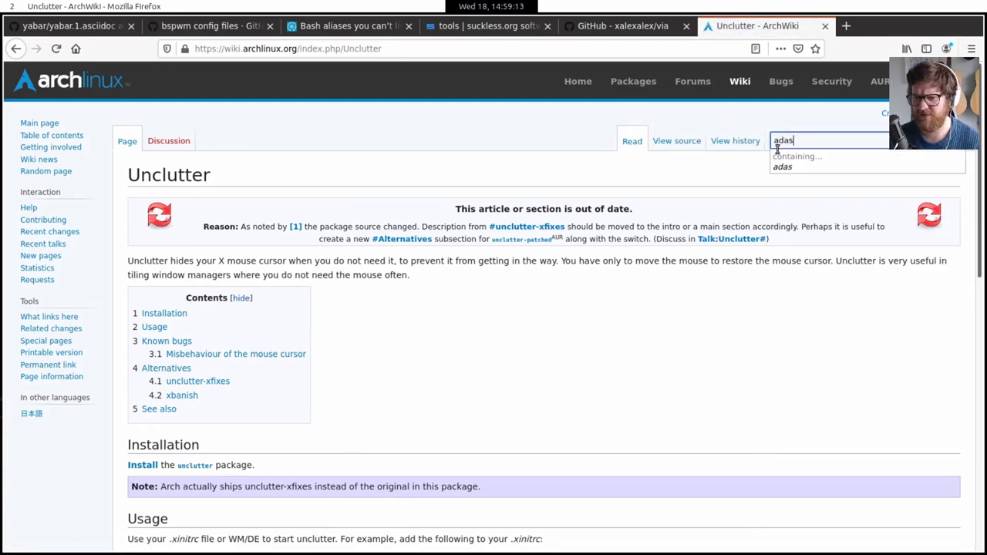
# Read the Unclutter article's installation, usage and known bugs sections, and close its browser tab
pyautogui.scroll(-1, 681, 321)
pyautogui.scroll(-4, 681, 321)
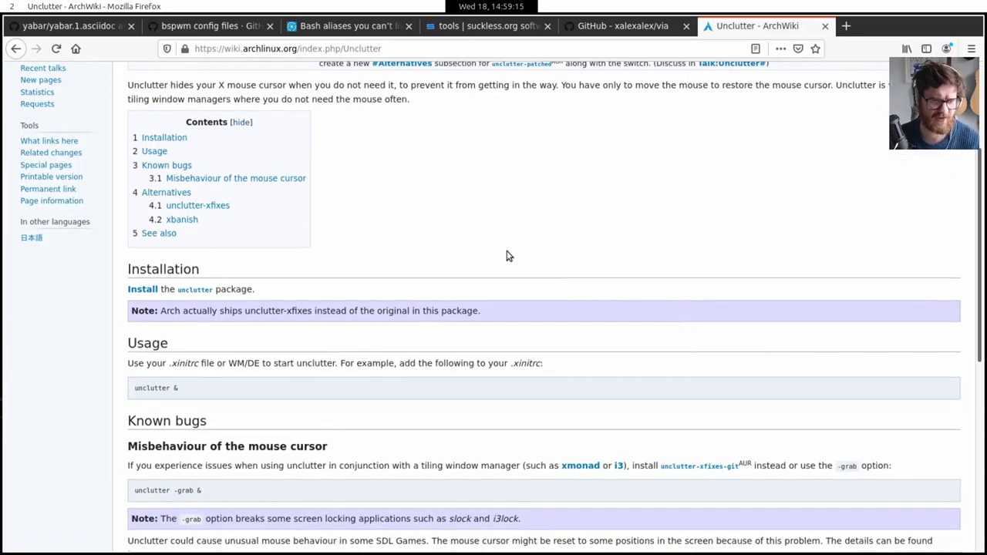
pyautogui.scroll(-3, 205, 283)
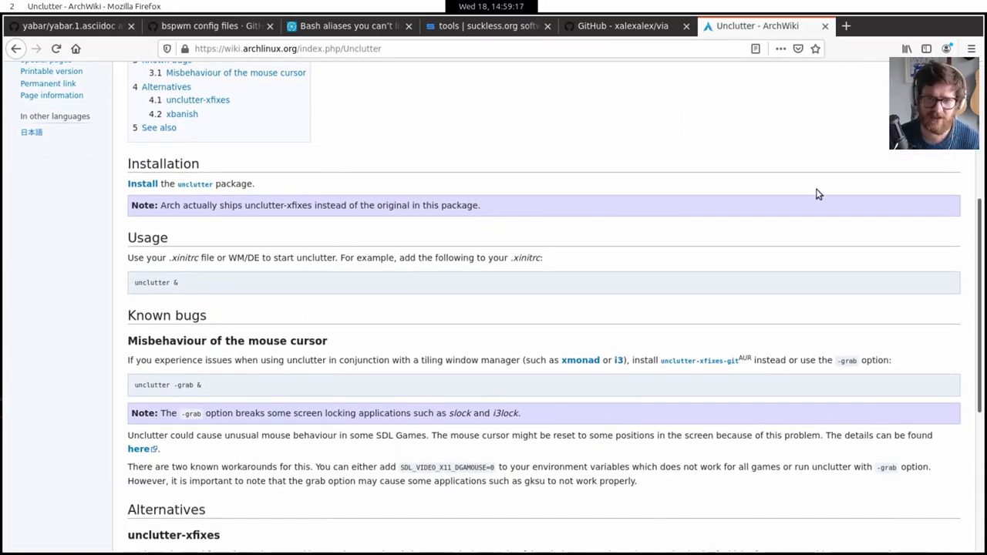
pyautogui.scroll(8, 763, 237)
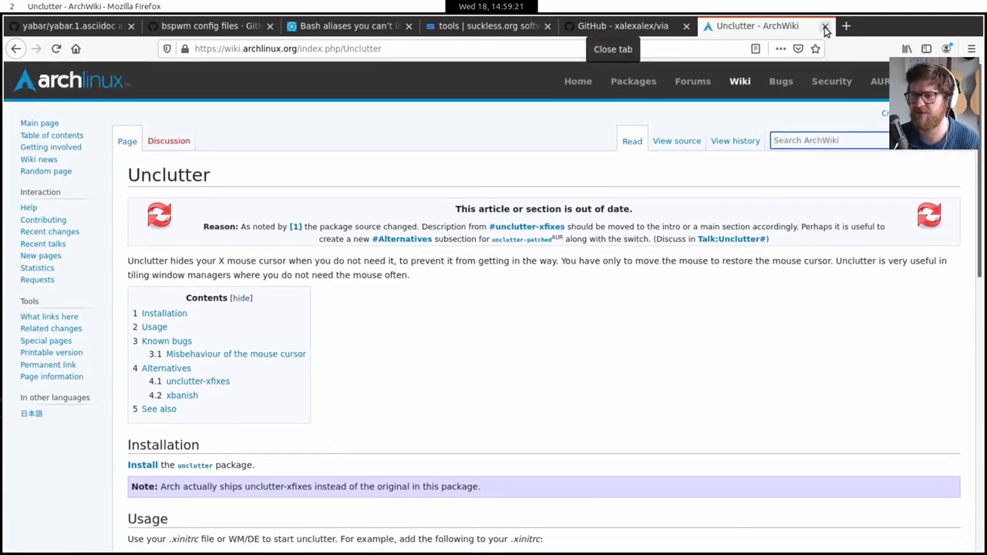
pyautogui.click(826, 27)
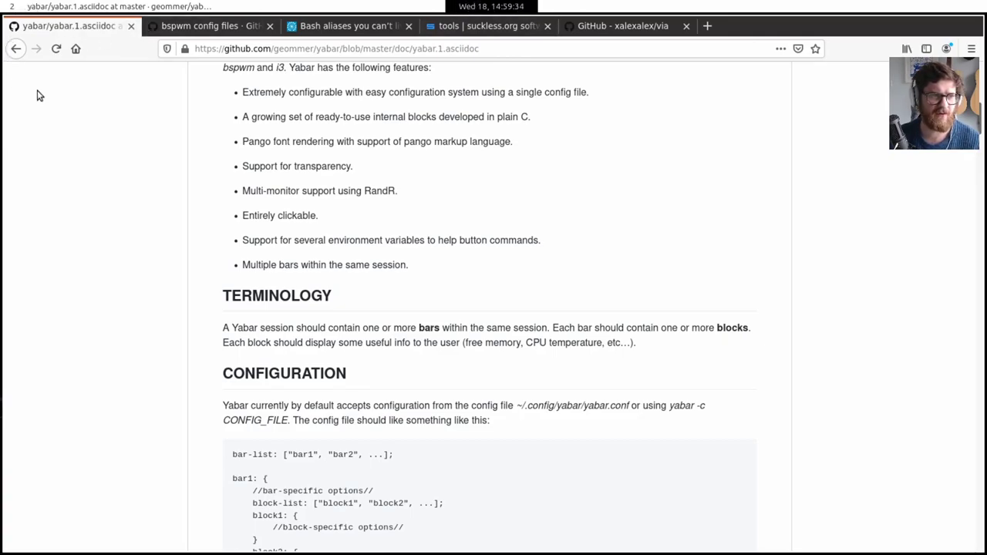
# Switch through several workspaces, including 2 and 10, and return to workspace 1
pyautogui.press('super+1')
pyautogui.press('super+2')
pyautogui.press('super+5')
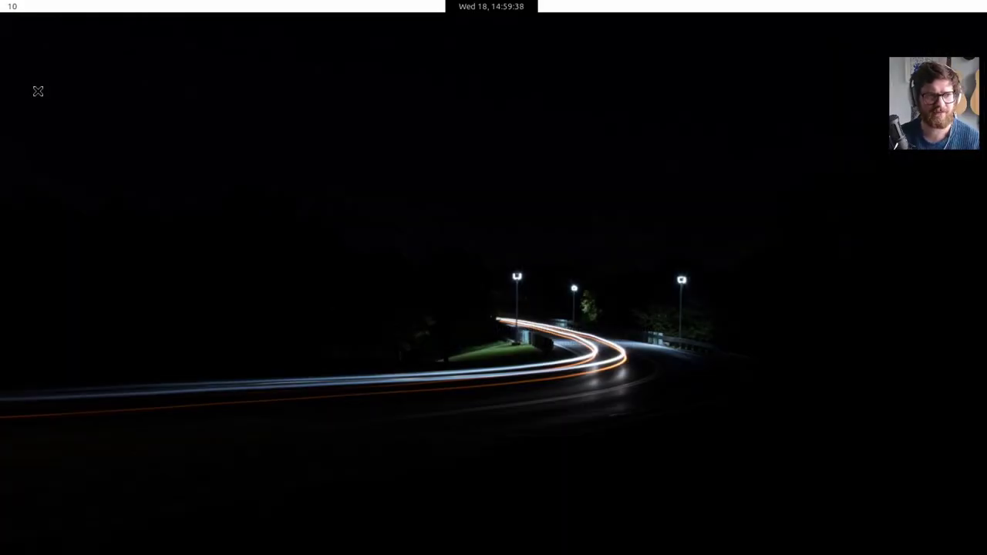
pyautogui.press('super+1')
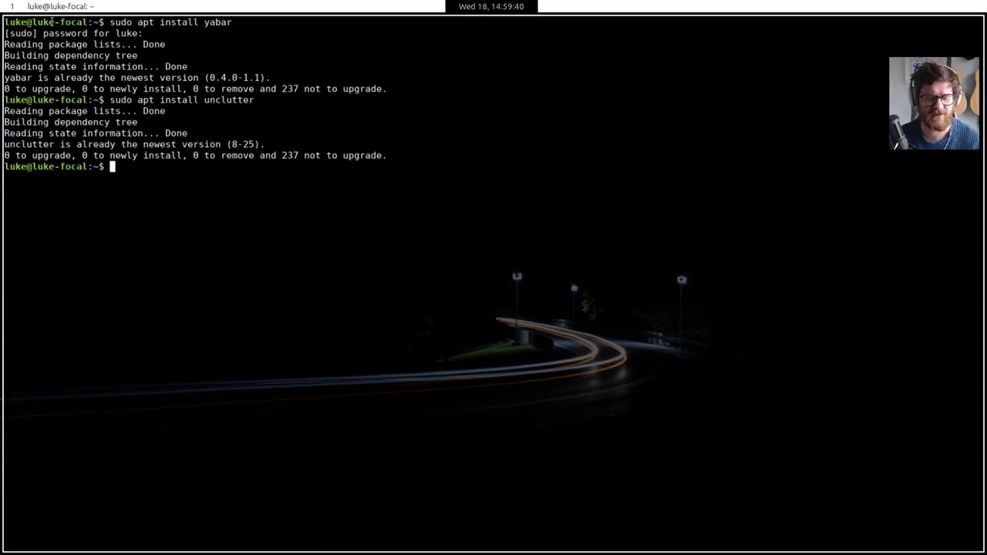
# Open a second terminal beside the first and change to the .config directory
pyautogui.press('super+Return')
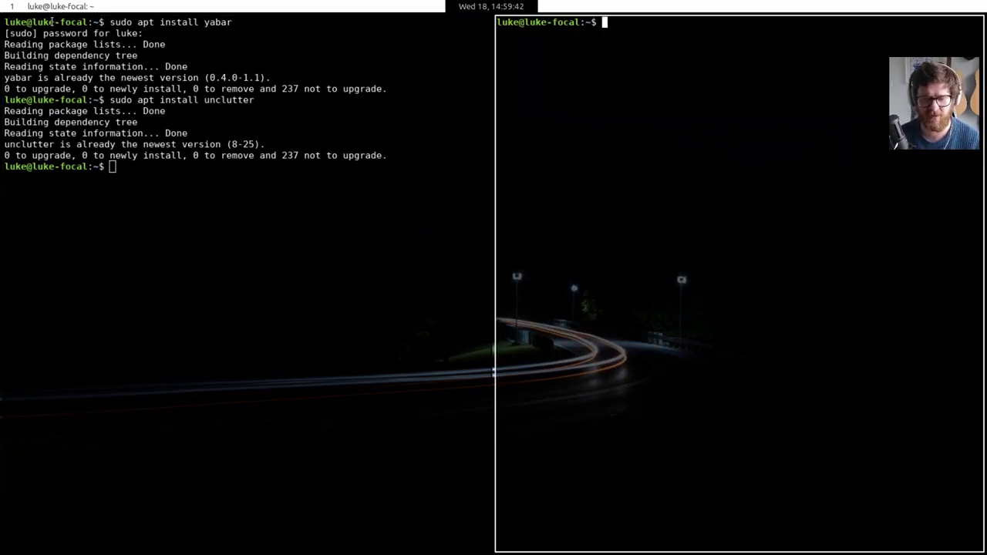
pyautogui.write('cd .c')
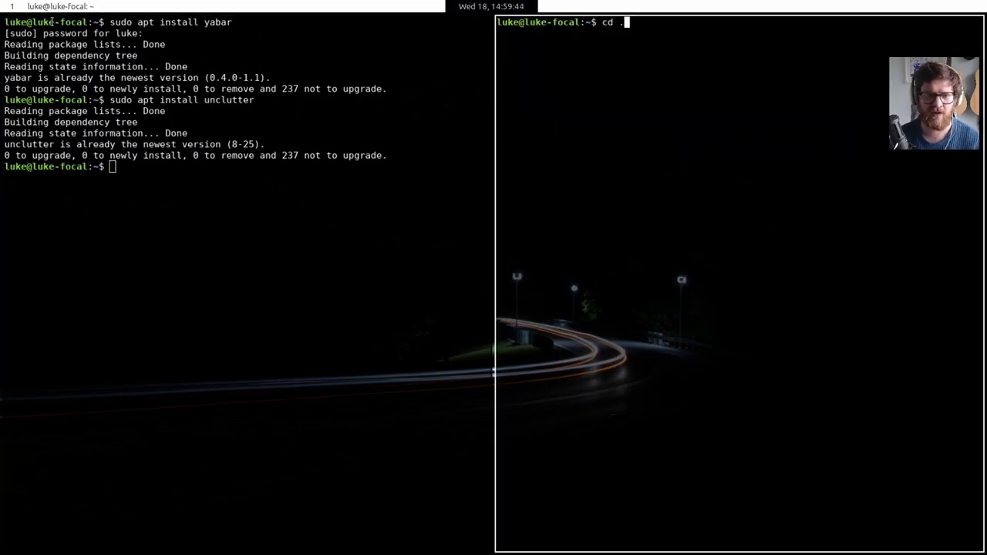
pyautogui.press('Tab')
pyautogui.press('Return')
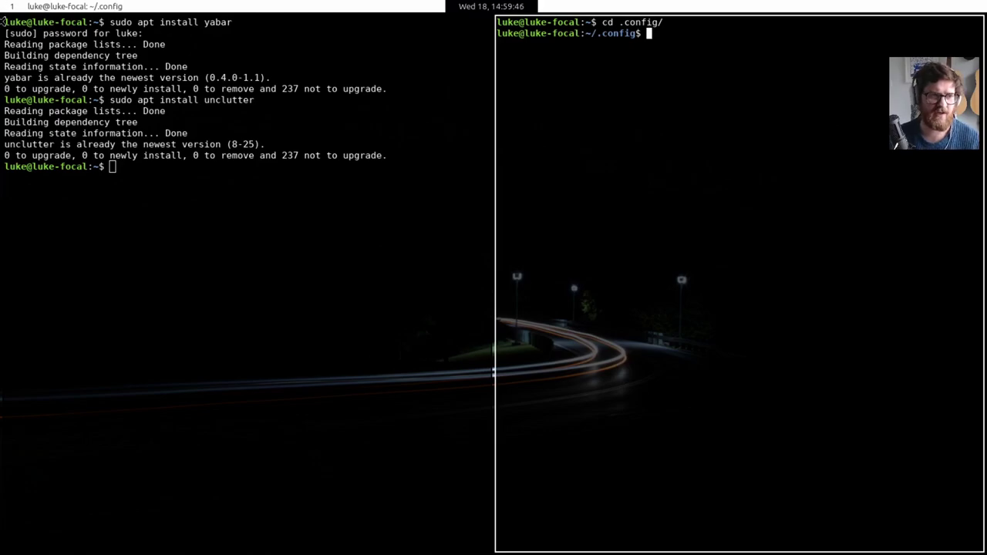
# Look through the open browser tabs on workspace 2 and return to the yabar manual page
pyautogui.press('super+2')
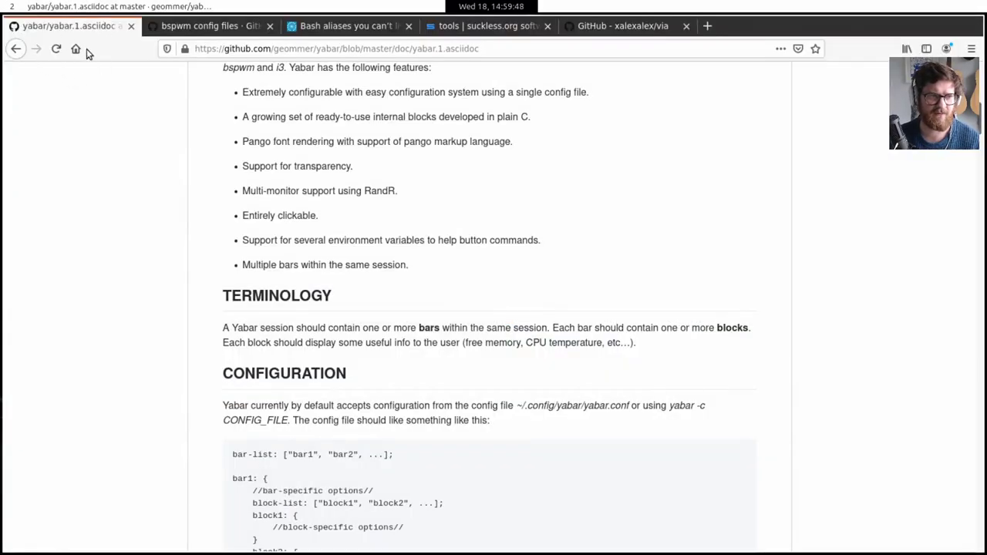
pyautogui.click(225, 26)
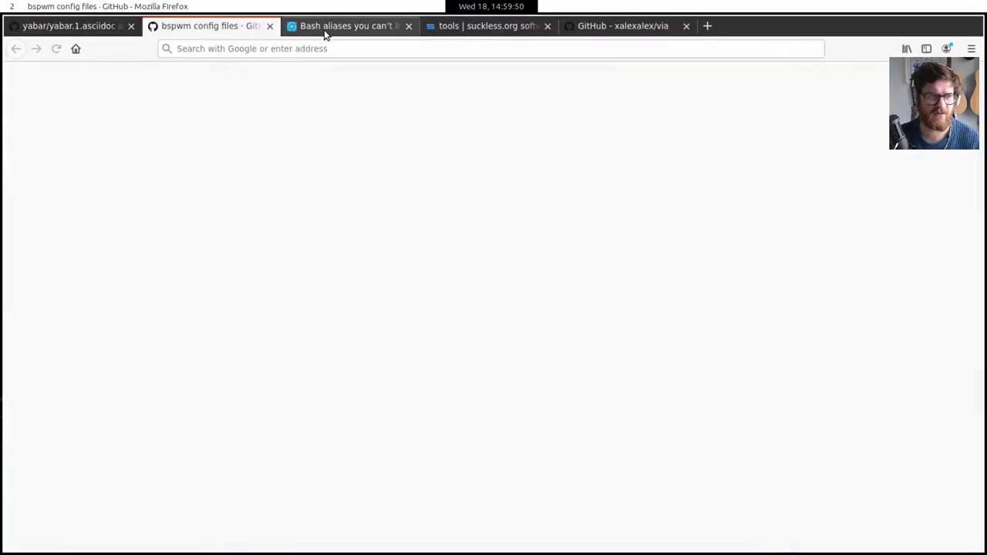
pyautogui.click(326, 29)
pyautogui.hotkey('ctrl', 'Tab')
pyautogui.hotkey('ctrl', 'Tab')
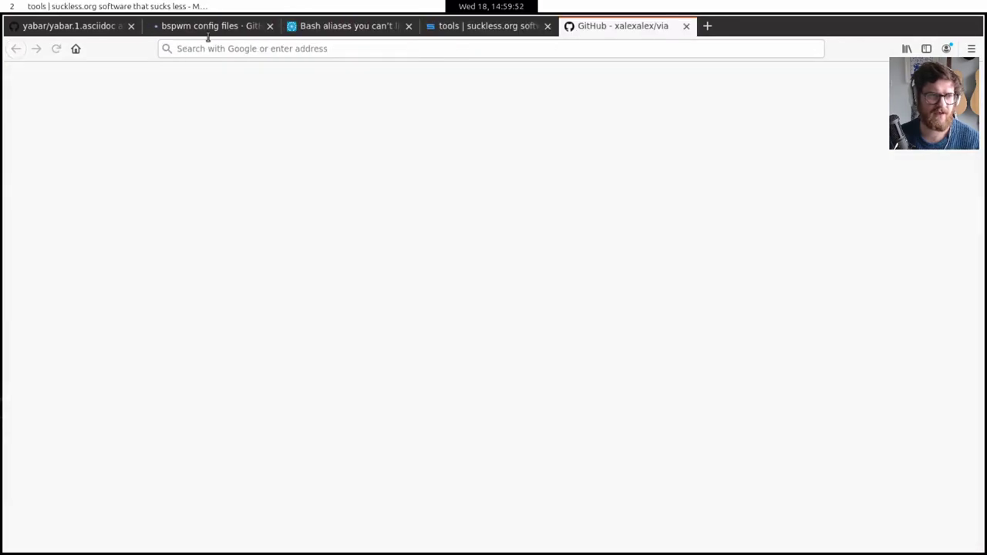
pyautogui.click(41, 29)
# Close the second terminal on workspace 1 with the exit command
pyautogui.press('super+1')
pyautogui.click(646, 146)
pyautogui.write('exit')
pyautogui.press('Return')
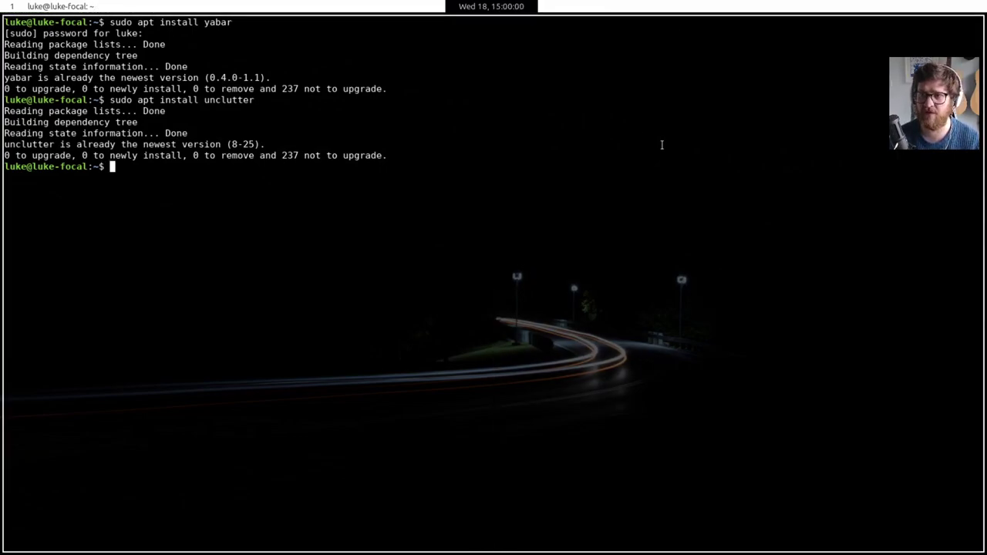
# Display the window manager configuration file .config/bspwm/bspwmrc with less
pyautogui.write('cd')
pyautogui.press('BackSpace')
pyautogui.press('BackSpace')
pyautogui.press('BackSpace')
pyautogui.write('less ')
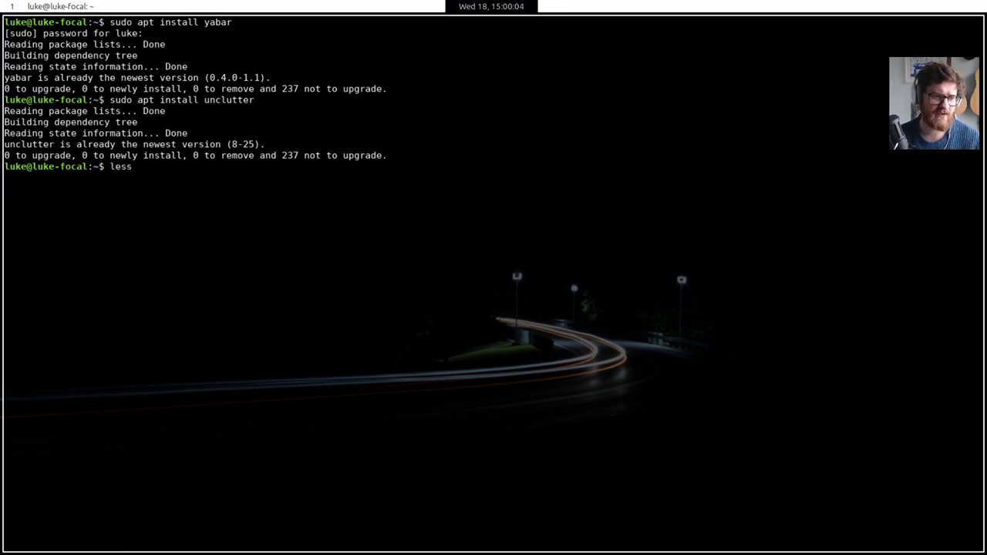
pyautogui.write('.config/bspwm/bspwmrc')
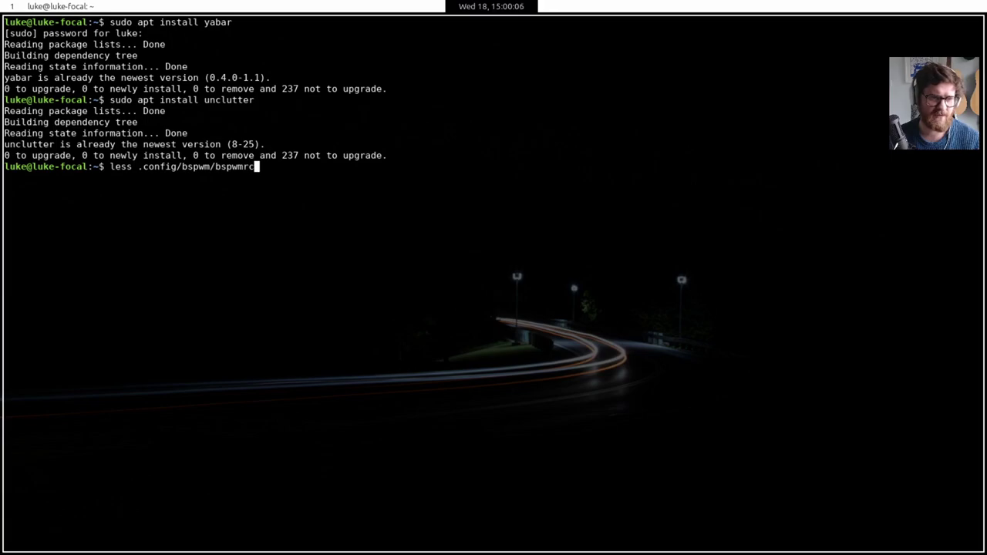
pyautogui.press('Return')
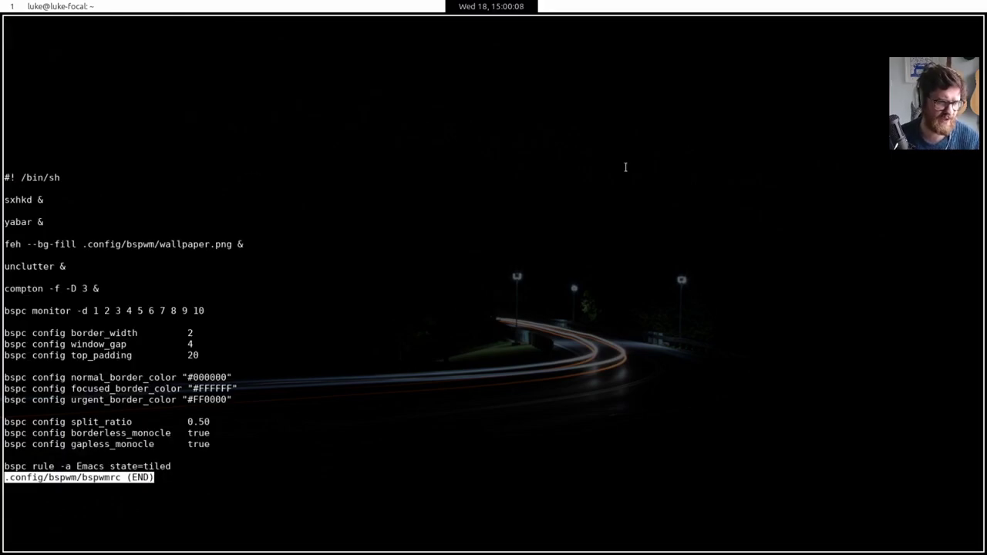
# View the wallpaper on the empty workspace 3 and return to the browser on workspace 2
pyautogui.press('super+2')
pyautogui.press('super+3')
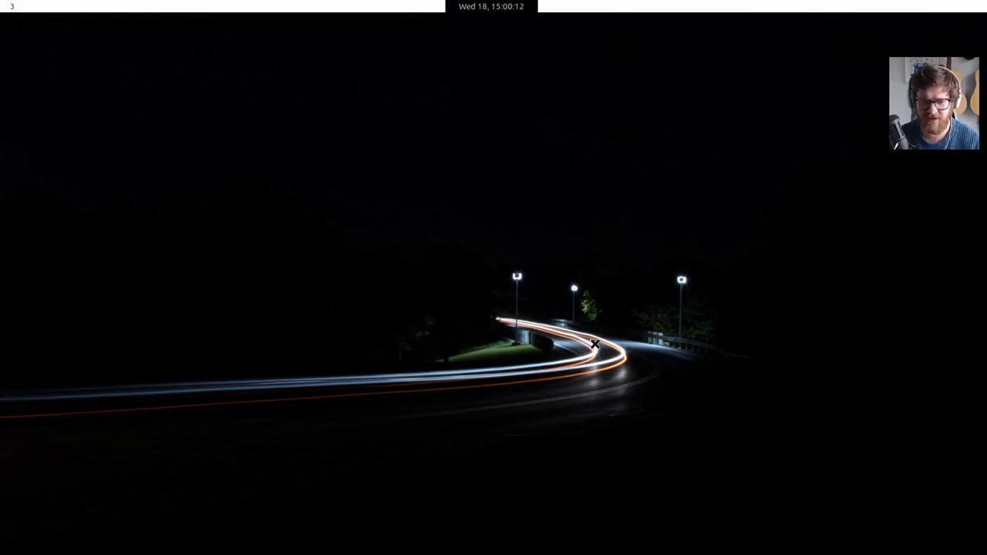
pyautogui.press('super+1')
pyautogui.press('super+2')
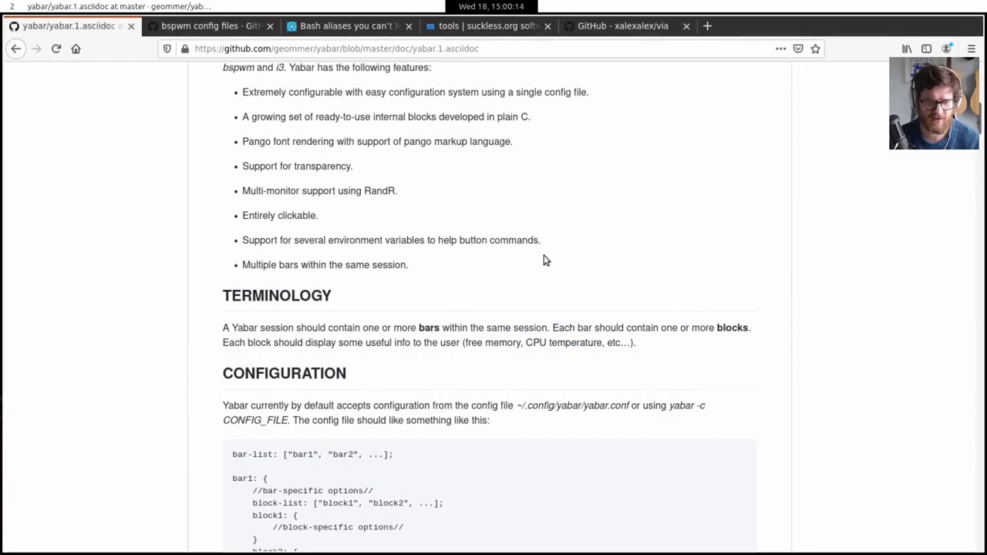
# Search Google for unsplash in a new browser tab and open the Unsplash website
pyautogui.hotkey('ctrl', 't')
pyautogui.write('uns')
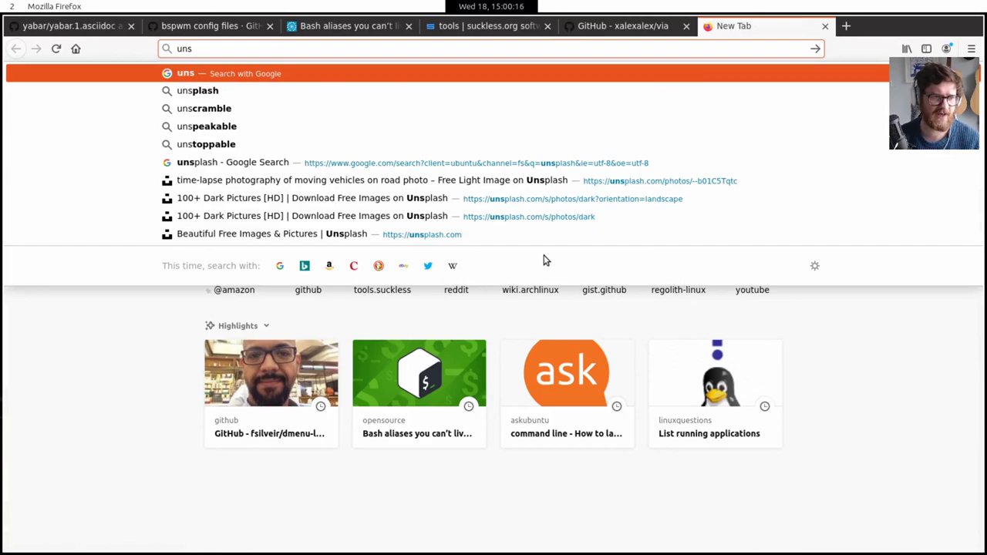
pyautogui.press('Down')
pyautogui.press('Return')
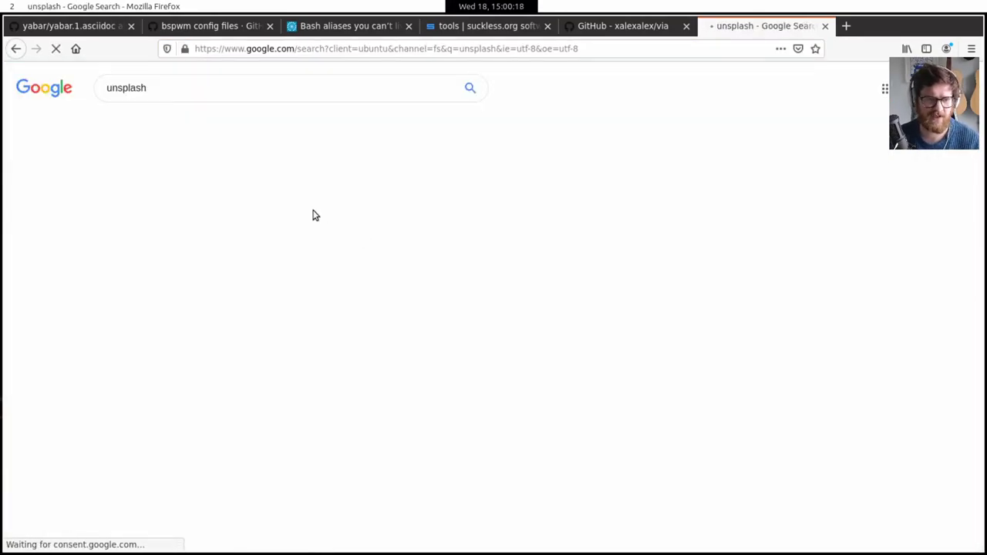
pyautogui.click(174, 286)
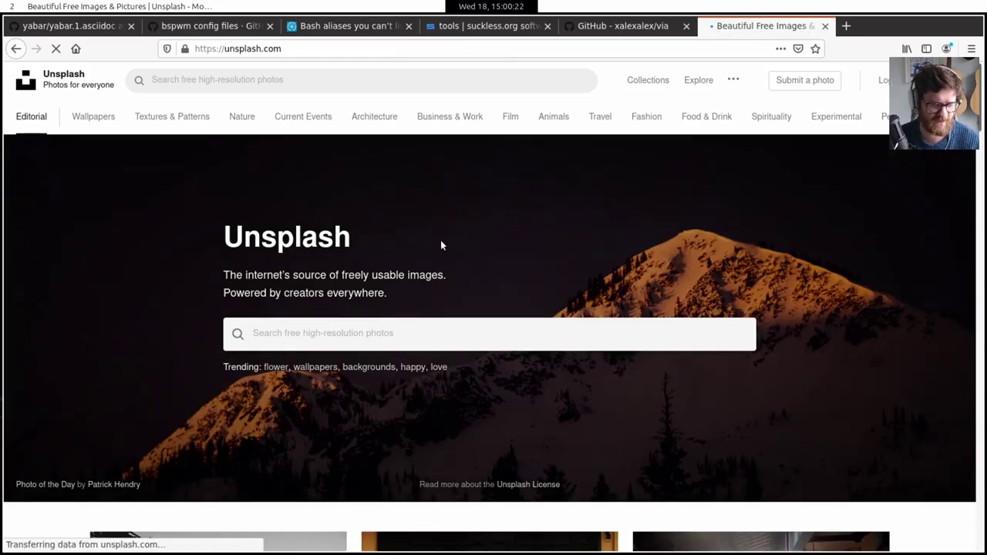
# Browse the photo feed on the Unsplash home page, close its tab and return to workspace 1
pyautogui.scroll(-5, 441, 246)
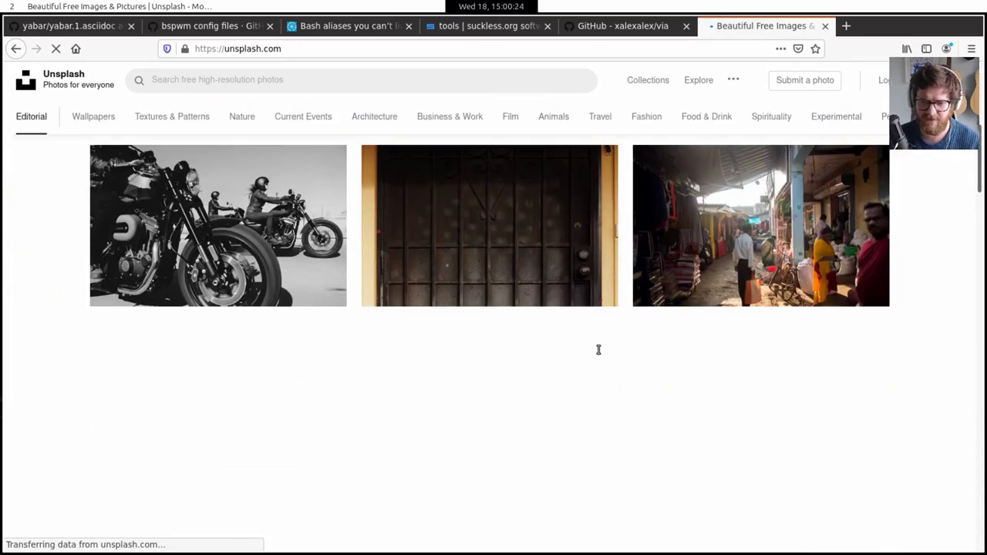
pyautogui.scroll(-4, 524, 367)
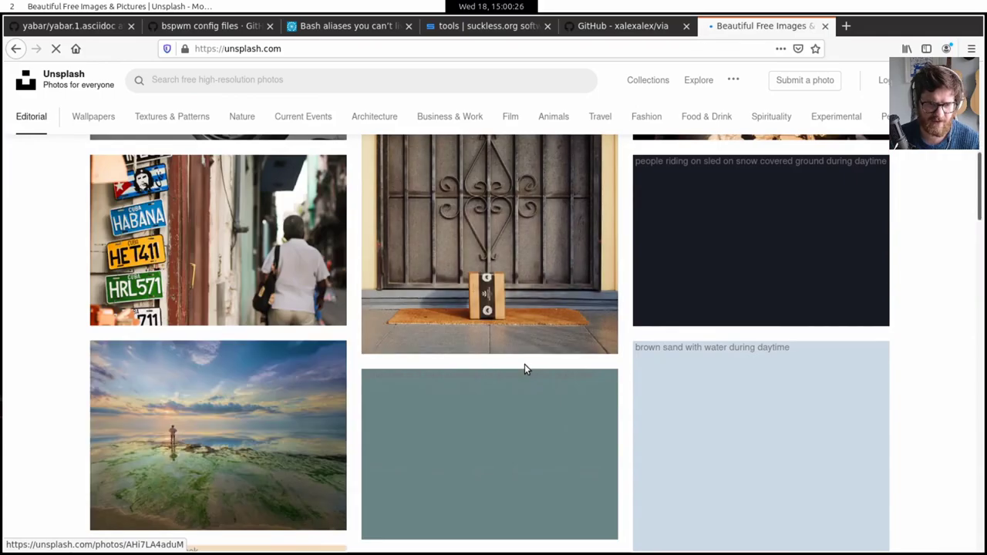
pyautogui.scroll(-5, 525, 369)
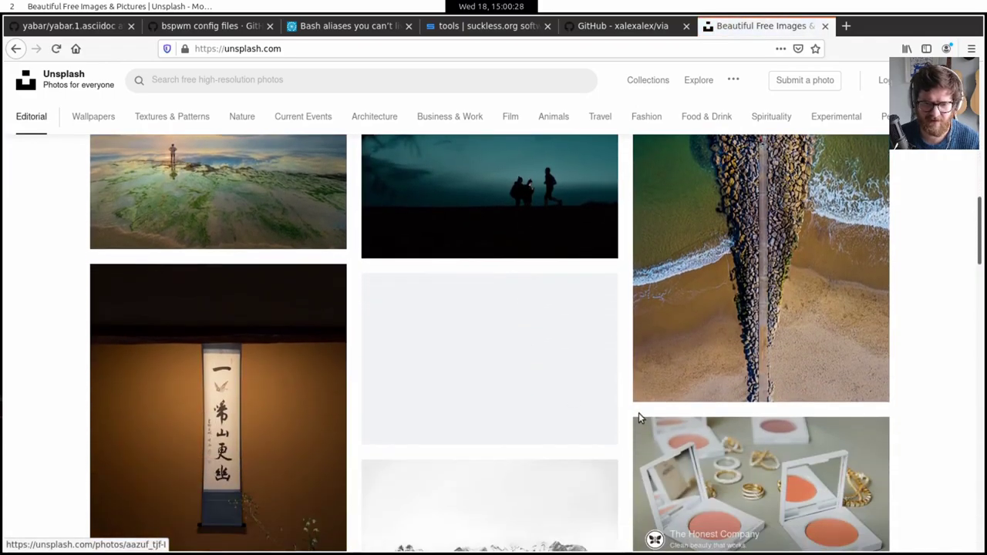
pyautogui.scroll(2, 639, 413)
pyautogui.scroll(-3, 447, 340)
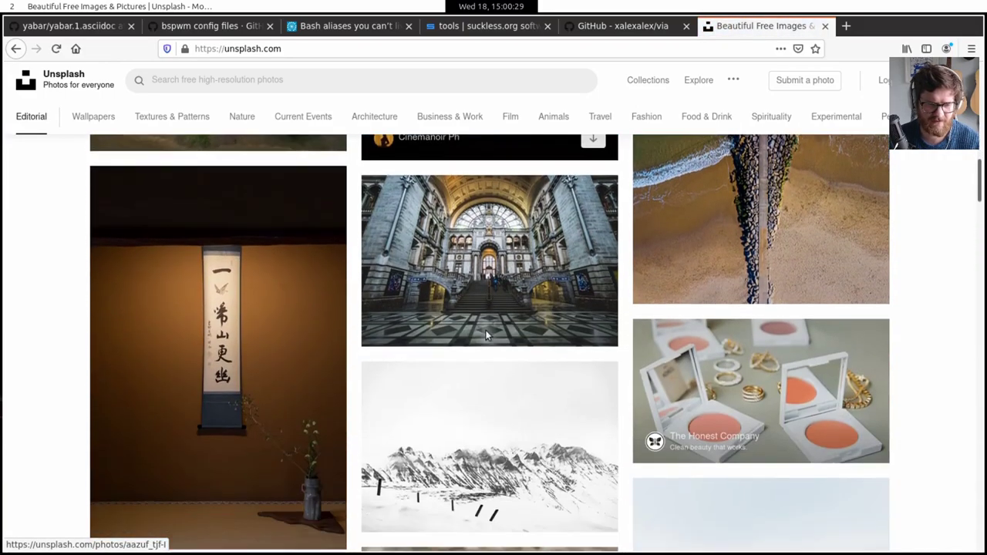
pyautogui.click(825, 26)
pyautogui.press('super+1')
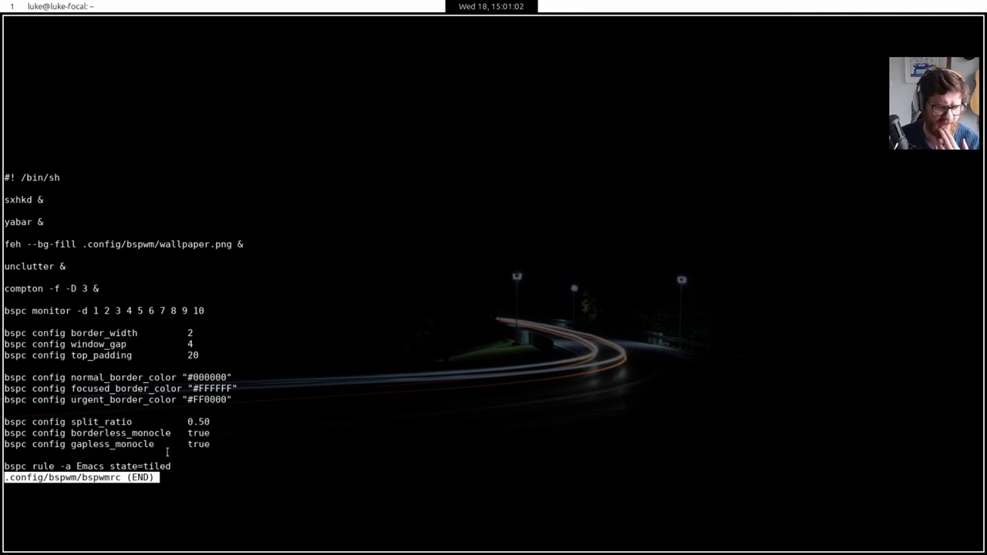
# Highlight the Emacs rule, top_padding and window_gap settings in the displayed bspwmrc file
pyautogui.moveTo(182, 466); pyautogui.dragTo(14, 466)
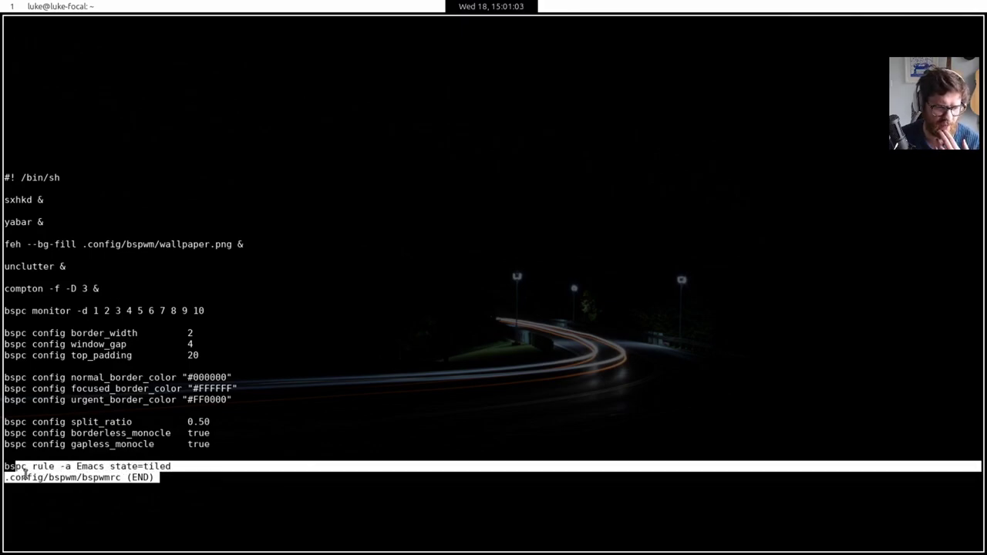
pyautogui.click(185, 467)
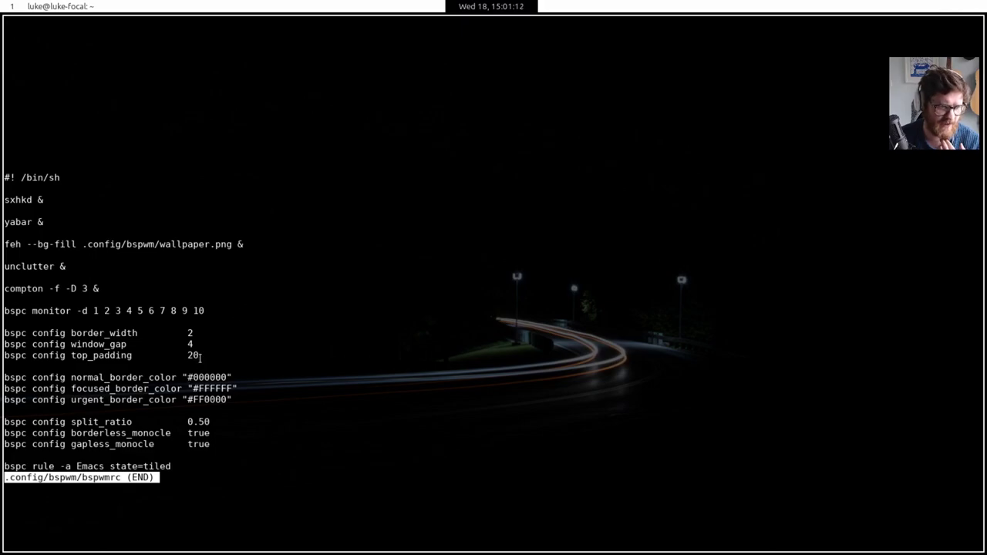
pyautogui.moveTo(200, 357); pyautogui.dragTo(4, 354)
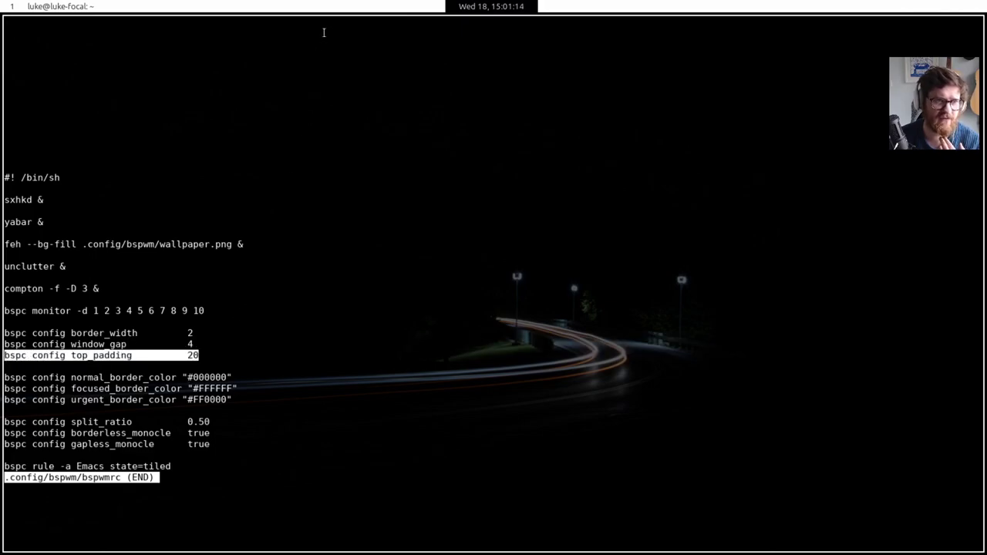
pyautogui.click(202, 354)
pyautogui.moveTo(202, 344); pyautogui.dragTo(159, 345)
# Open a second terminal to examine the window gap and focus borders, and close it with the exit command
pyautogui.press('super+Return')
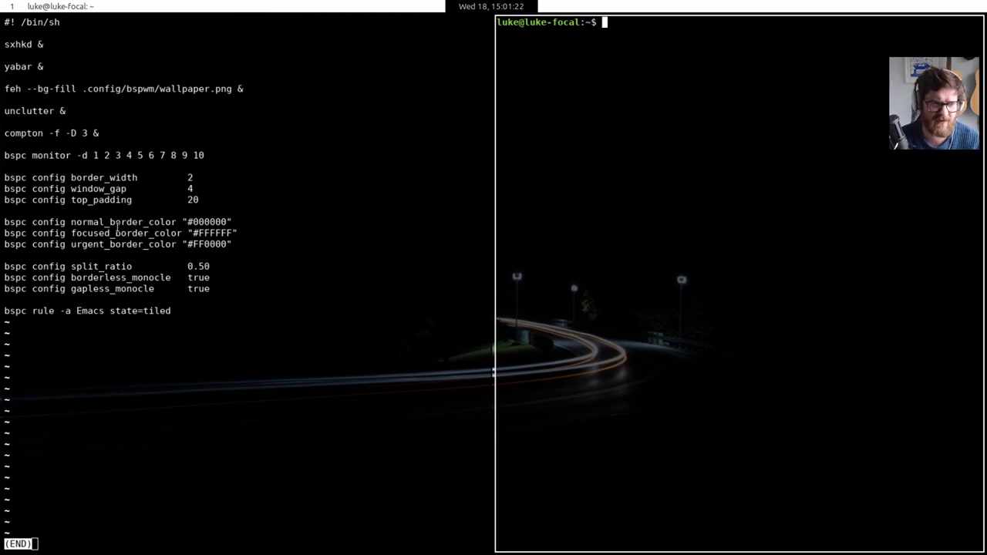
pyautogui.click(492, 192)
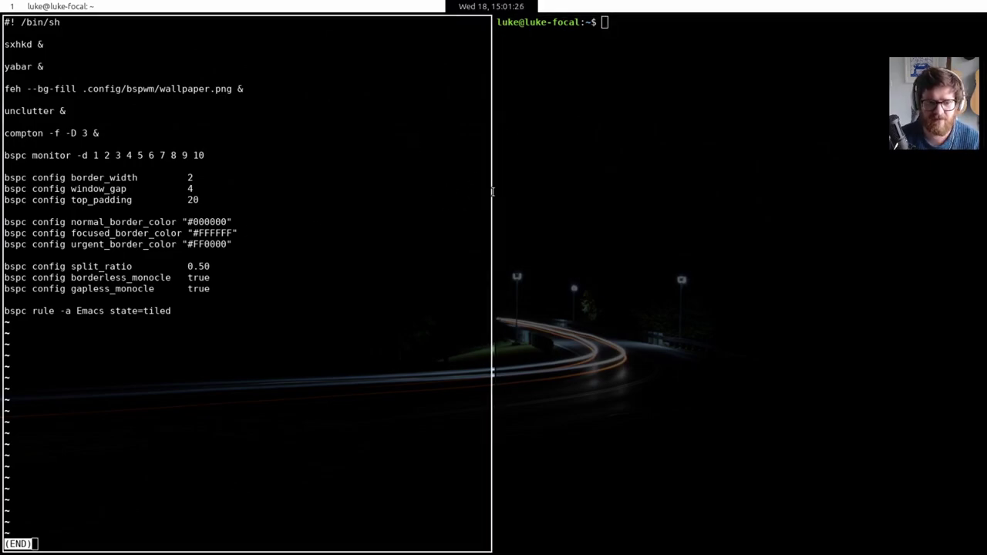
pyautogui.press('super+l')
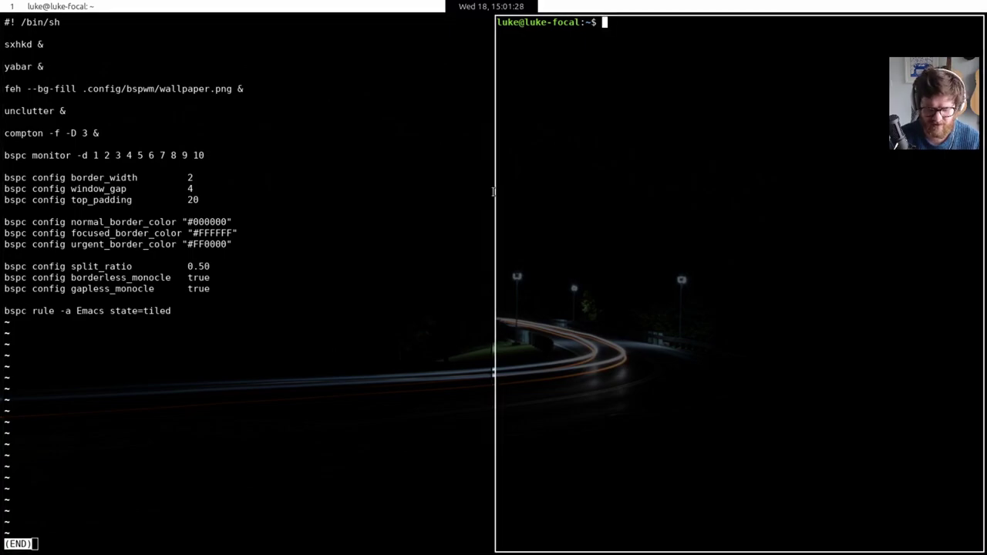
pyautogui.write('exit')
pyautogui.press('Return')
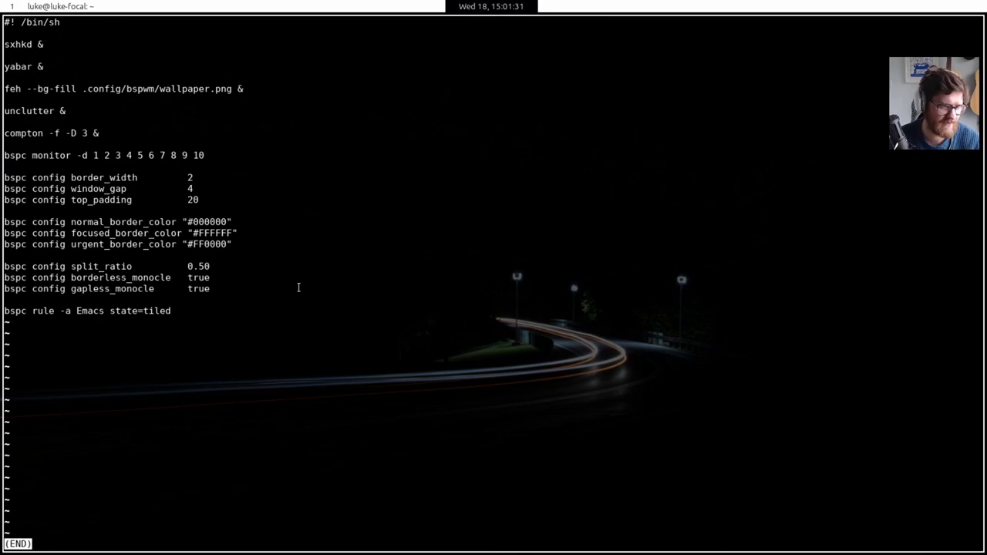
# Quit the bspwmrc view and display the hotkey configuration file .config/sxhkd/sxhkdrc with less
pyautogui.press('q')
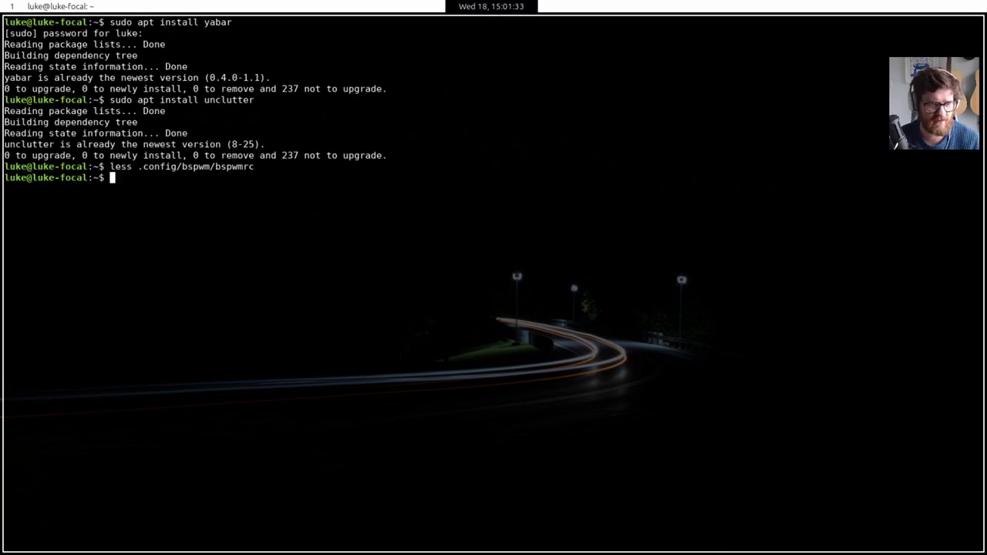
pyautogui.press('Up')
pyautogui.press('BackSpace')
pyautogui.press('BackSpace')
pyautogui.press('BackSpace')
pyautogui.press('BackSpace')
pyautogui.press('BackSpace')
pyautogui.press('BackSpace')
pyautogui.press('BackSpace')
pyautogui.press('BackSpace')
pyautogui.press('BackSpace')
pyautogui.press('BackSpace')
pyautogui.press('BackSpace')
pyautogui.press('BackSpace')
pyautogui.press('BackSpace')
pyautogui.write('sx')
pyautogui.press('Tab')
pyautogui.write('s')
pyautogui.press('Tab')
pyautogui.press('Return')
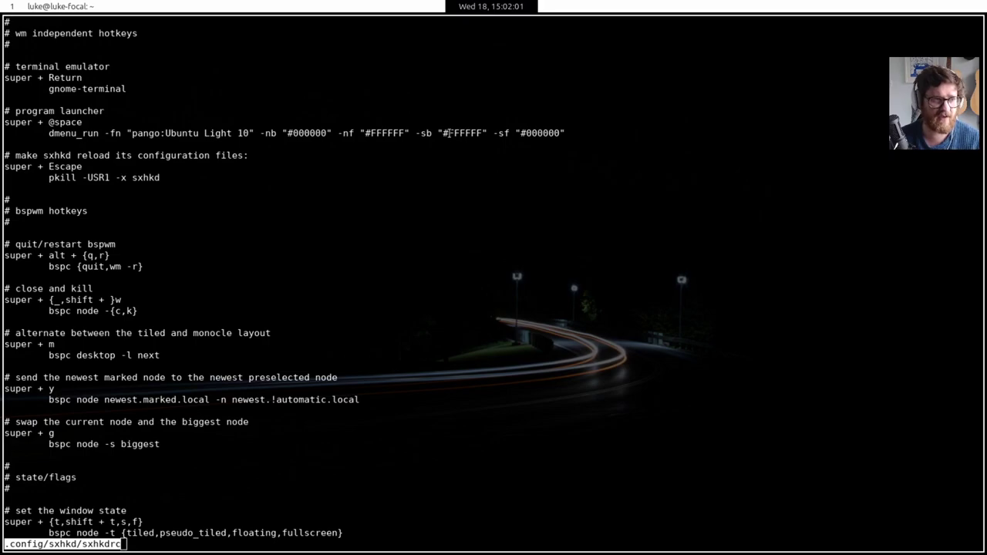
# Browse the entries of the dmenu program launcher, dismiss it and highlight the dmenu_run command in sxhkdrc
pyautogui.press('super+space')
pyautogui.press('Right')
pyautogui.press('Right')
pyautogui.press('Right')
pyautogui.press('Right')
pyautogui.press('Right')
pyautogui.press('Right')
pyautogui.press('Right')
pyautogui.press('Right')
pyautogui.press('Left')
pyautogui.press('Left')
pyautogui.press('Left')
pyautogui.press('Left')
pyautogui.press('Left')
pyautogui.press('Left')
pyautogui.press('Left')
pyautogui.press('Right')
pyautogui.press('Right')
pyautogui.press('Right')
pyautogui.press('Right')
pyautogui.press('Right')
pyautogui.press('Right')
pyautogui.press('Right')
pyautogui.press('Right')
pyautogui.press('Right')
pyautogui.press('Right')
pyautogui.press('Right')
pyautogui.press('Right')
pyautogui.press('Right')
pyautogui.press('Right')
pyautogui.press('Left')
pyautogui.press('Left')
pyautogui.press('Left')
pyautogui.press('Left')
pyautogui.press('Left')
pyautogui.press('Left')
pyautogui.press('Left')
pyautogui.press('Left')
pyautogui.press('Left')
pyautogui.press('Left')
pyautogui.press('Left')
pyautogui.press('Left')
pyautogui.press('Left')
pyautogui.press('Left')
pyautogui.press('Left')
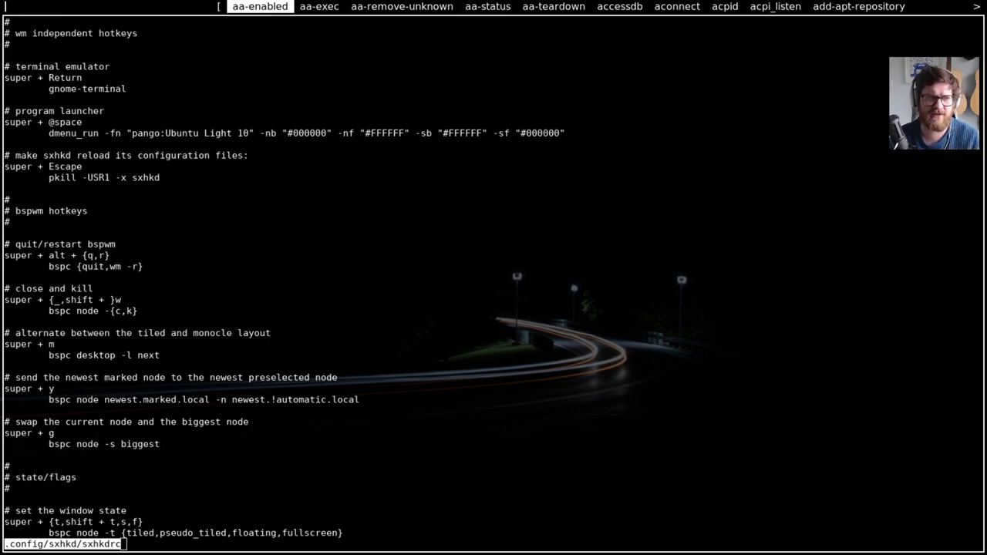
pyautogui.press('Escape')
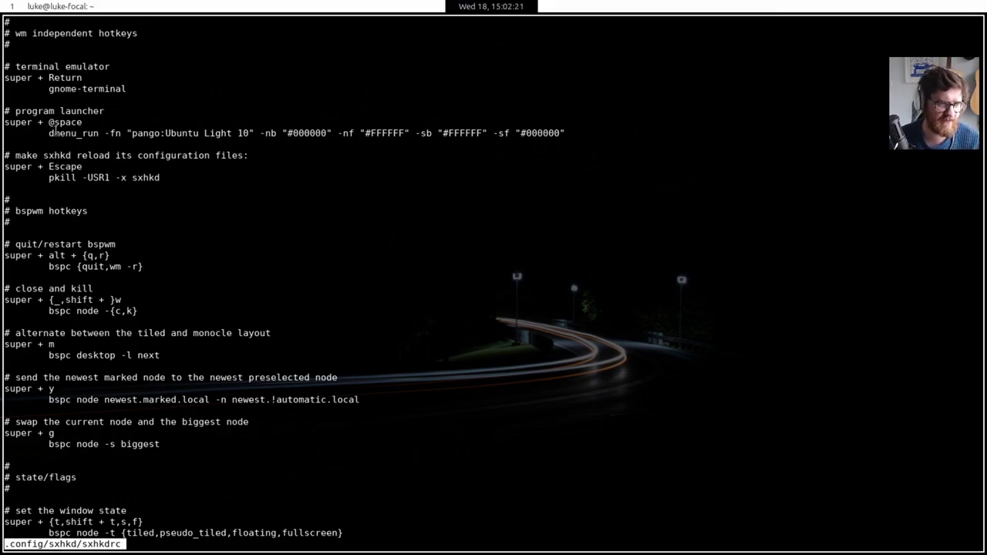
pyautogui.moveTo(51, 133); pyautogui.dragTo(571, 135)
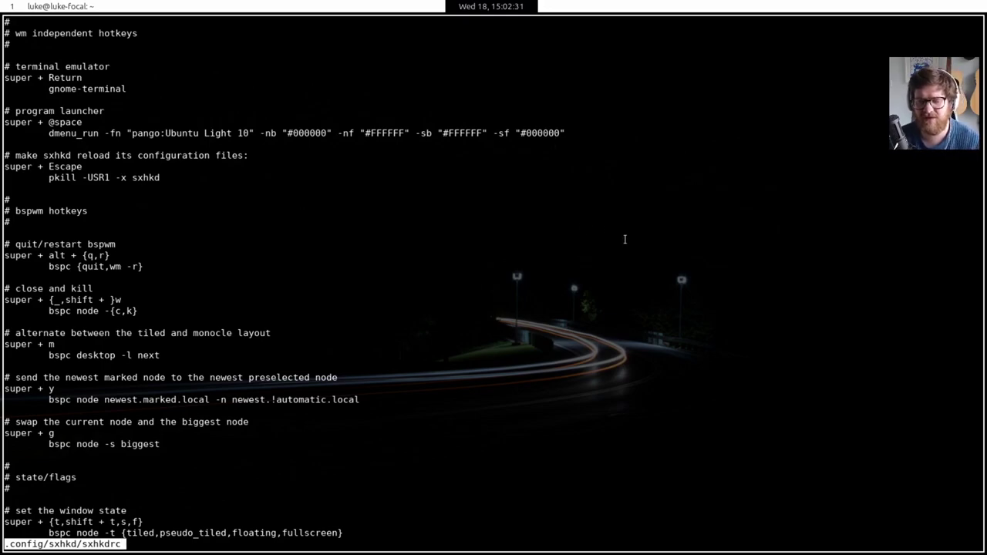
# Quit the sxhkdrc view and display the status bar configuration file .config/yabar/yabar.conf with less
pyautogui.press('q')
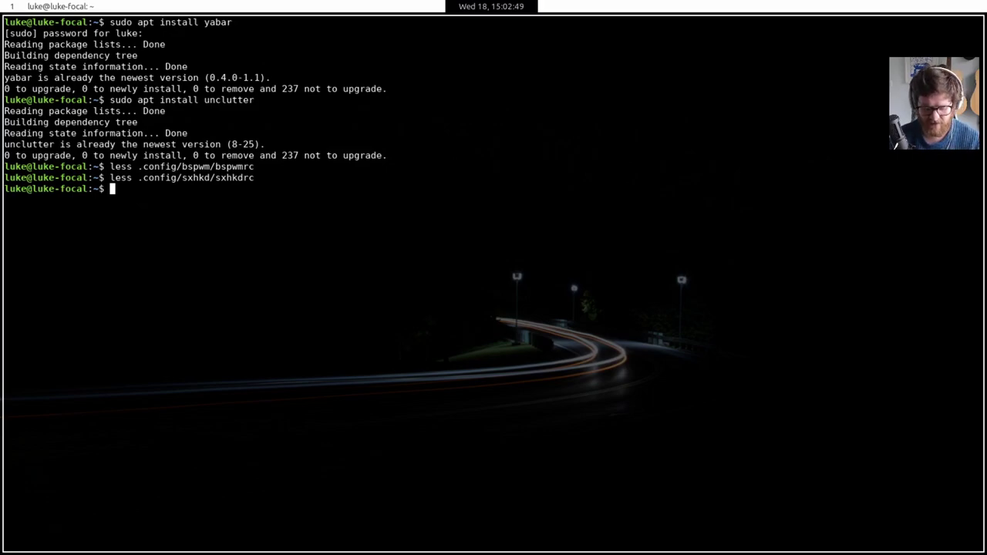
pyautogui.press('Up')
pyautogui.press('BackSpace')
pyautogui.press('BackSpace')
pyautogui.press('BackSpace')
pyautogui.press('BackSpace')
pyautogui.press('BackSpace')
pyautogui.press('BackSpace')
pyautogui.press('BackSpace')
pyautogui.press('BackSpace')
pyautogui.press('BackSpace')
pyautogui.press('BackSpace')
pyautogui.press('BackSpace')
pyautogui.press('BackSpace')
pyautogui.press('BackSpace')
pyautogui.write('ya')
pyautogui.press('Tab')
pyautogui.write('y')
pyautogui.press('Tab')
pyautogui.press('Return')
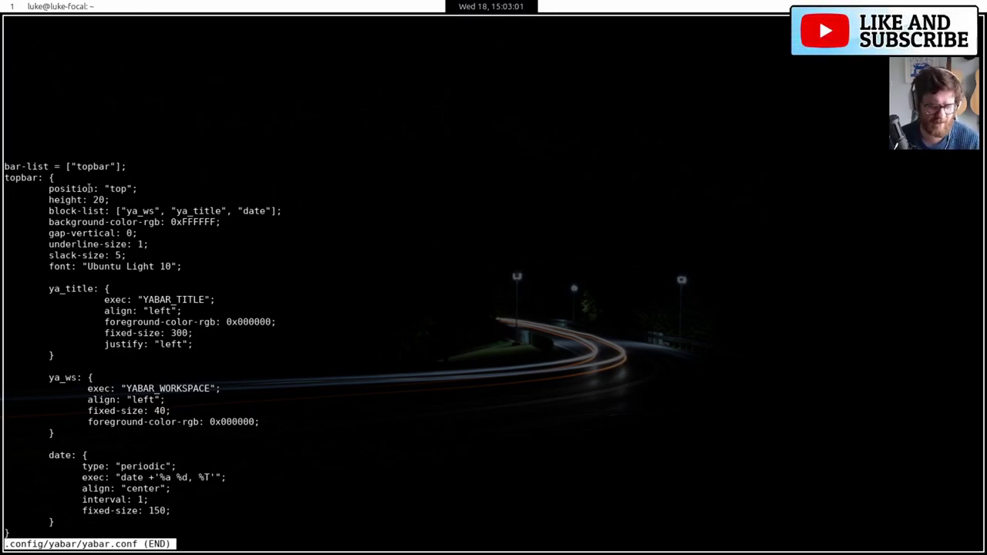
# Read through the options in the yabar manual page in a second terminal, and close that terminal with the exit command
pyautogui.press('super+Return')
pyautogui.write('man yabar')
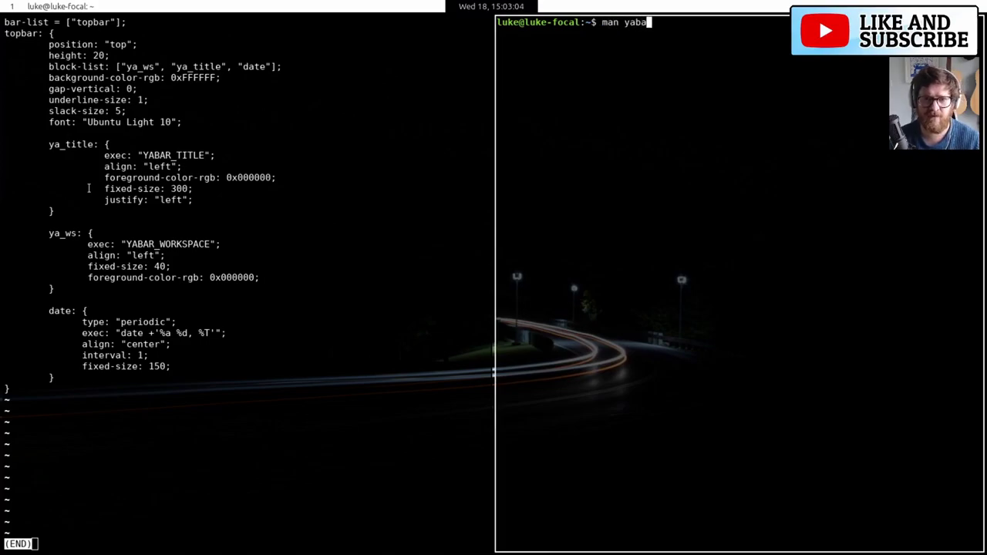
pyautogui.press('Return')
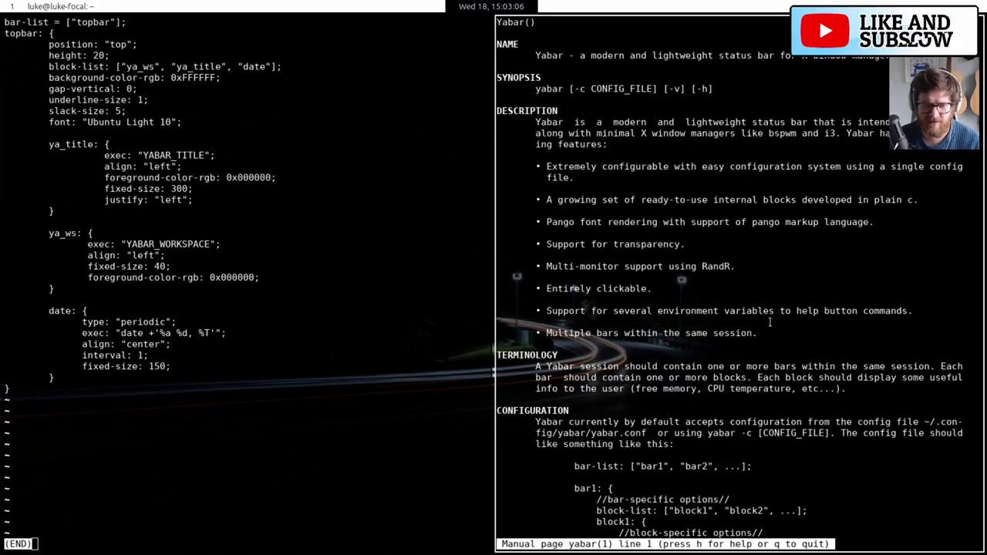
pyautogui.scroll(-5, 794, 299)
pyautogui.scroll(-3, 597, 265)
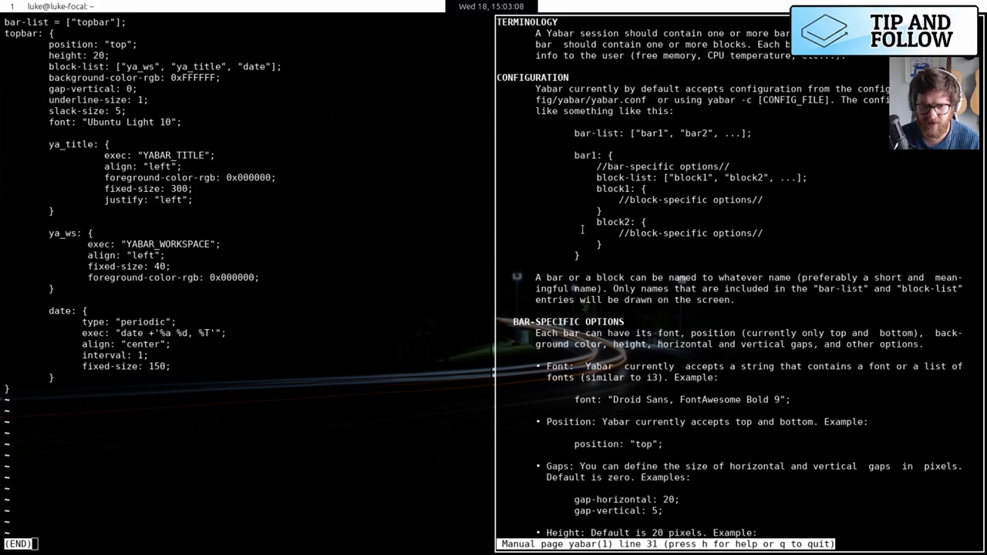
pyautogui.scroll(-12, 584, 236)
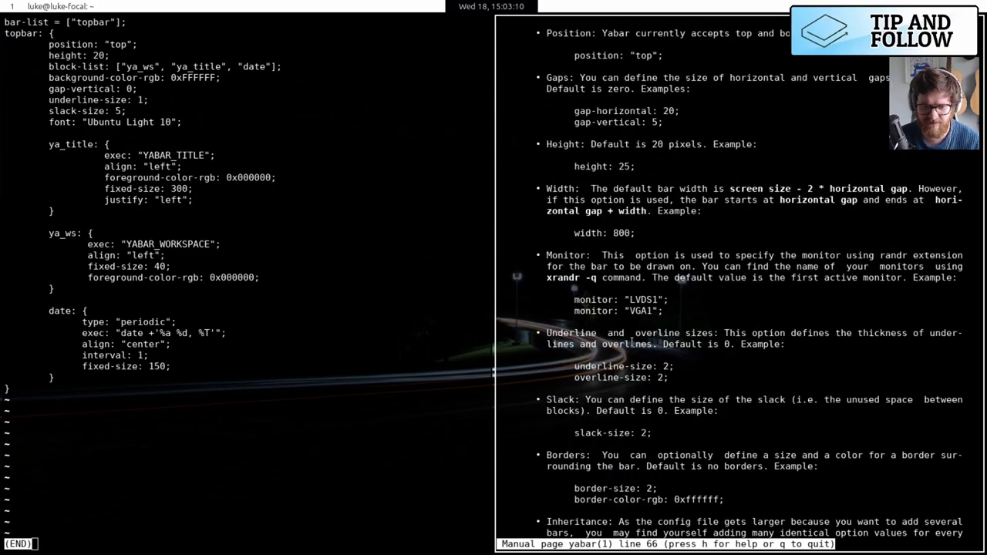
pyautogui.scroll(-10, 637, 340)
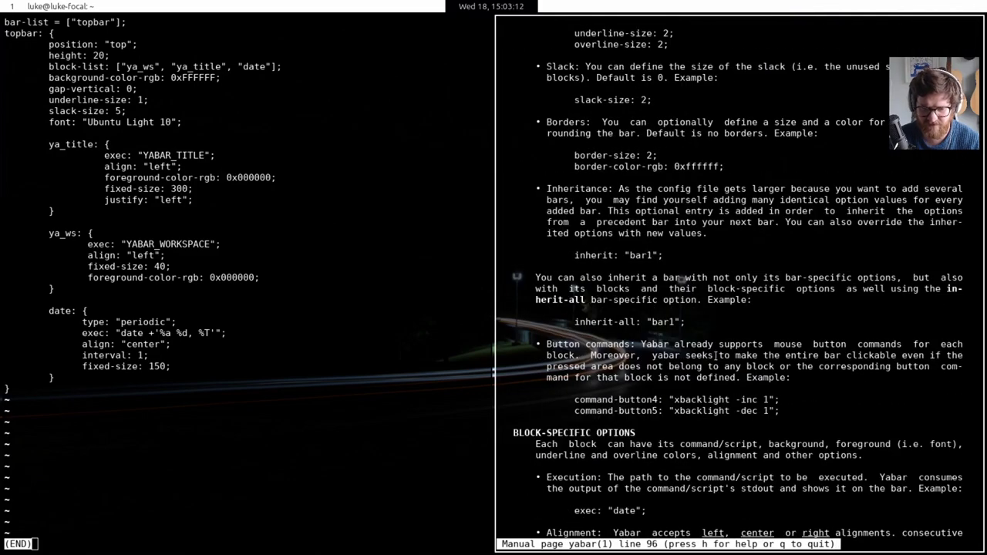
pyautogui.write('qexit')
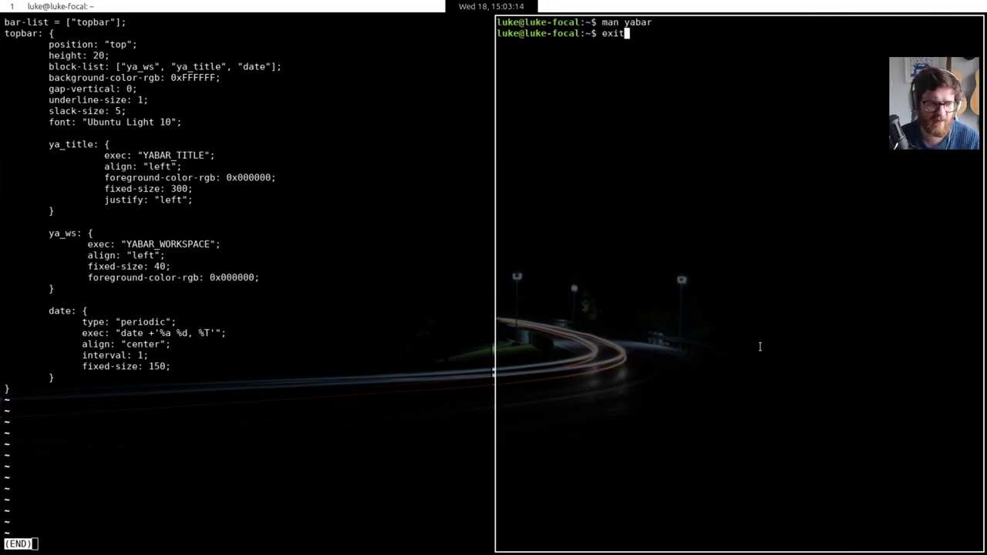
pyautogui.press('Return')
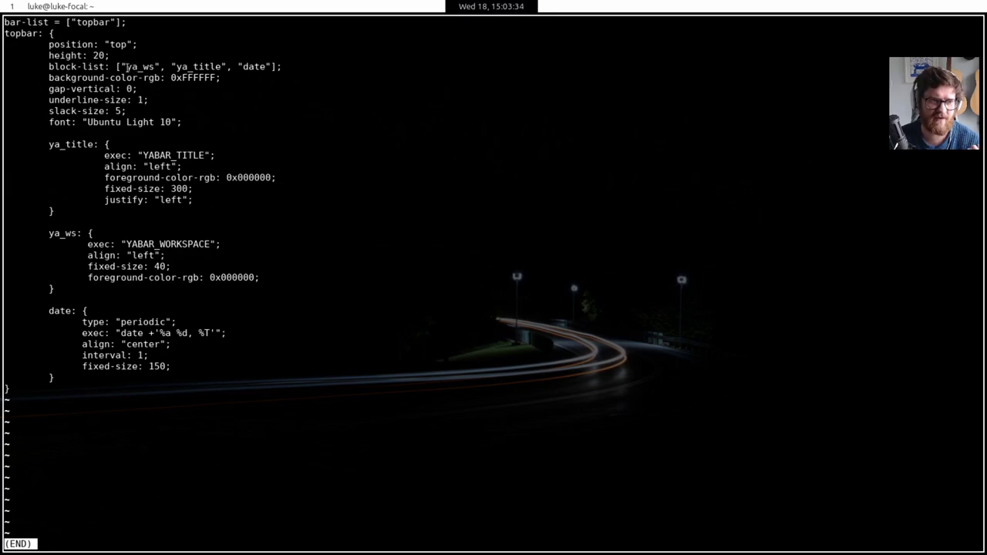
# Highlight the ya_ws, ya_title and date block names and the background-color-rgb setting in yabar.conf
pyautogui.moveTo(126, 66); pyautogui.dragTo(154, 67)
pyautogui.click(154, 68)
pyautogui.moveTo(50, 145); pyautogui.dragTo(92, 146)
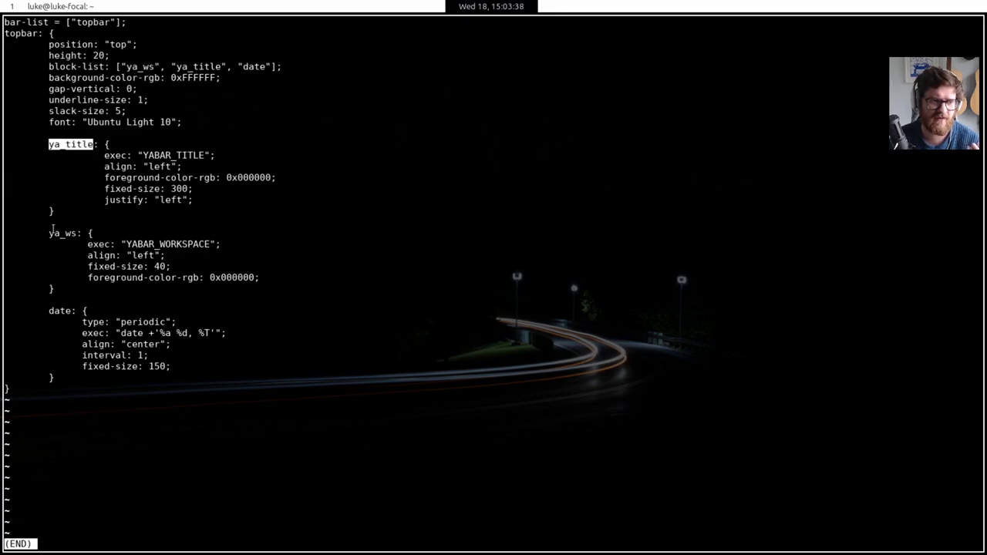
pyautogui.moveTo(49, 233); pyautogui.dragTo(74, 234)
pyautogui.moveTo(49, 310); pyautogui.dragTo(73, 312)
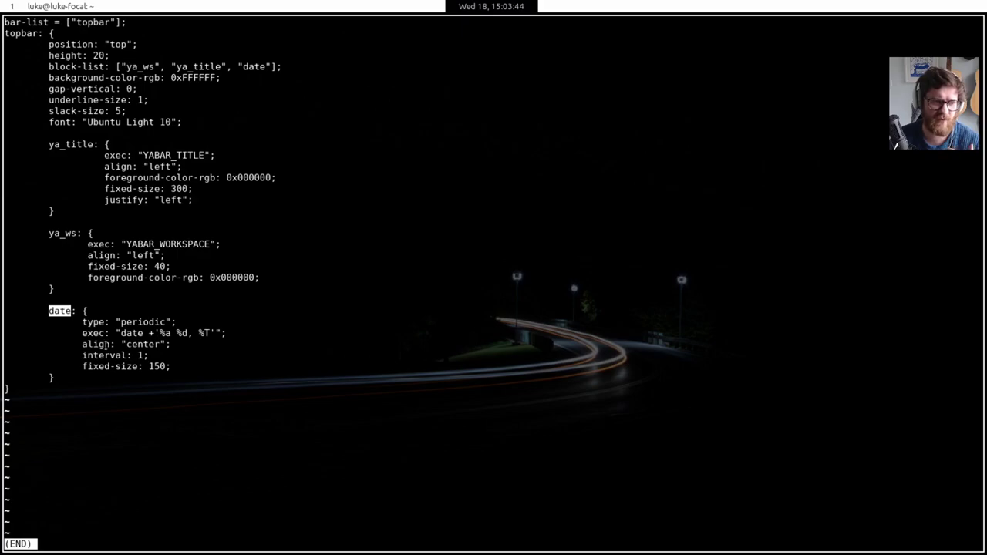
pyautogui.click(169, 67)
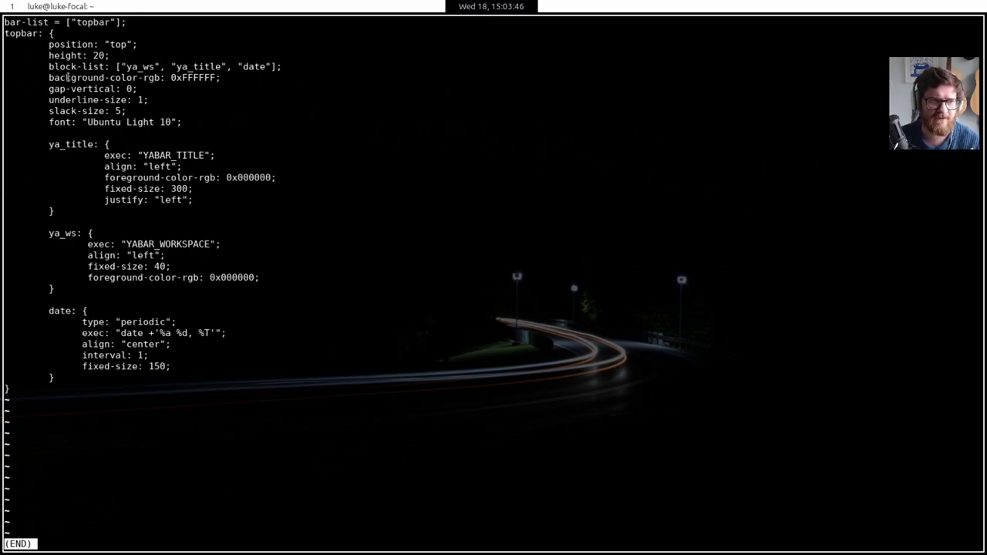
pyautogui.moveTo(60, 78); pyautogui.dragTo(201, 79)
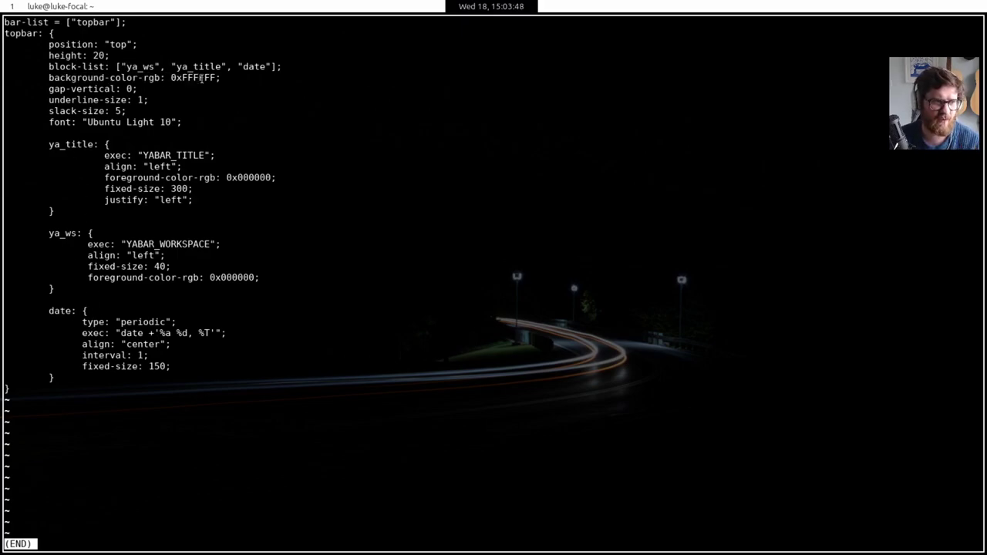
# Highlight the gap-vertical and underline-size options in the topbar section of yabar.conf
pyautogui.moveTo(45, 89); pyautogui.dragTo(130, 89)
pyautogui.click(84, 108)
pyautogui.moveTo(52, 99); pyautogui.dragTo(145, 99)
pyautogui.click(145, 99)
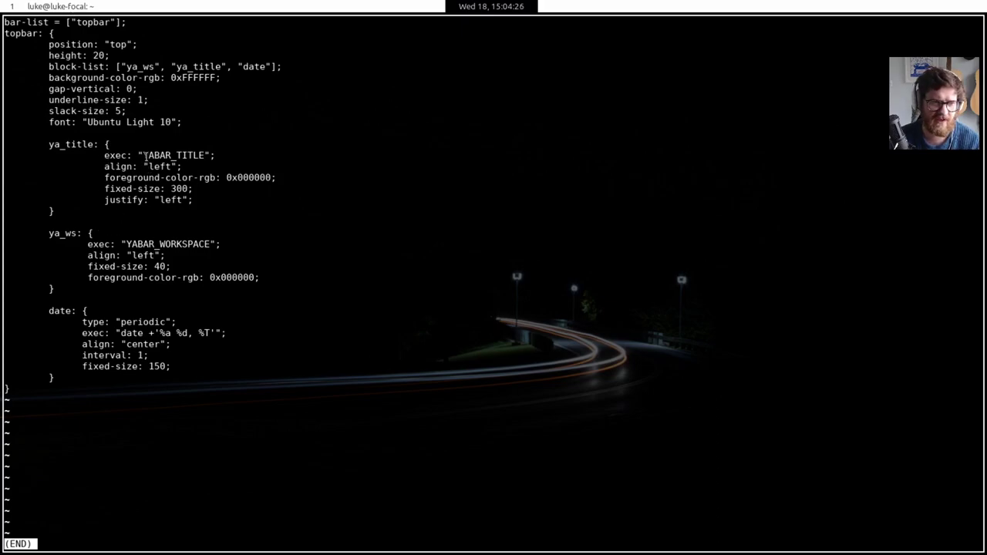
# Highlight the YABAR_TITLE exec value and the align line in the ya_title block, clearing each selection
pyautogui.moveTo(145, 157); pyautogui.dragTo(205, 155)
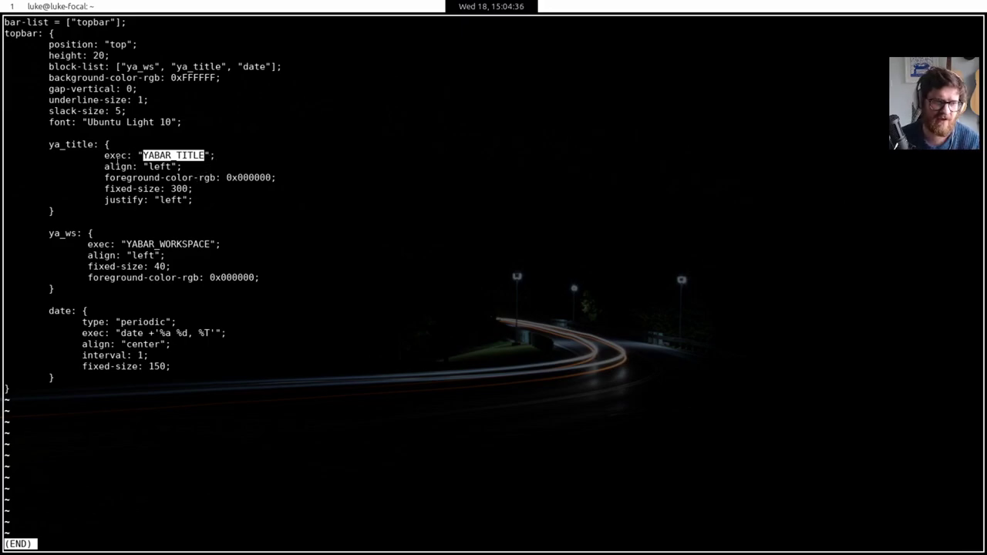
pyautogui.click(107, 170)
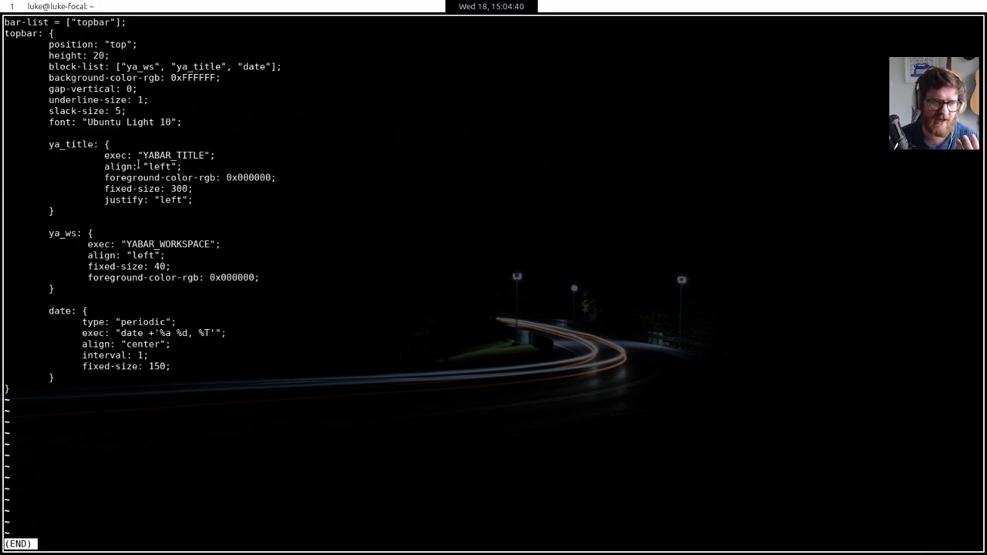
pyautogui.moveTo(183, 167); pyautogui.dragTo(99, 167)
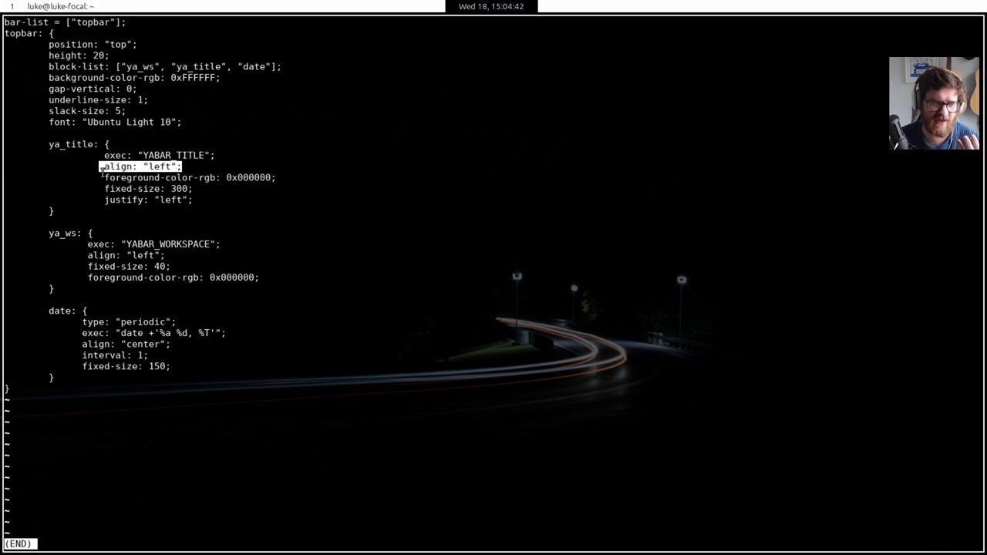
pyautogui.click(124, 171)
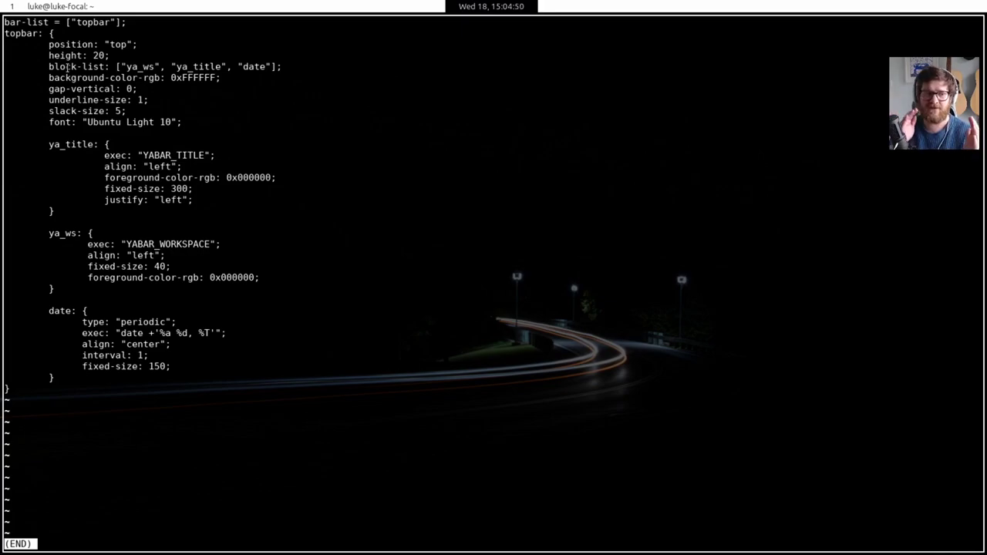
# Highlight the order of the block names ya_ws, ya_title and date in the topbar block-list
pyautogui.moveTo(126, 67); pyautogui.dragTo(190, 68)
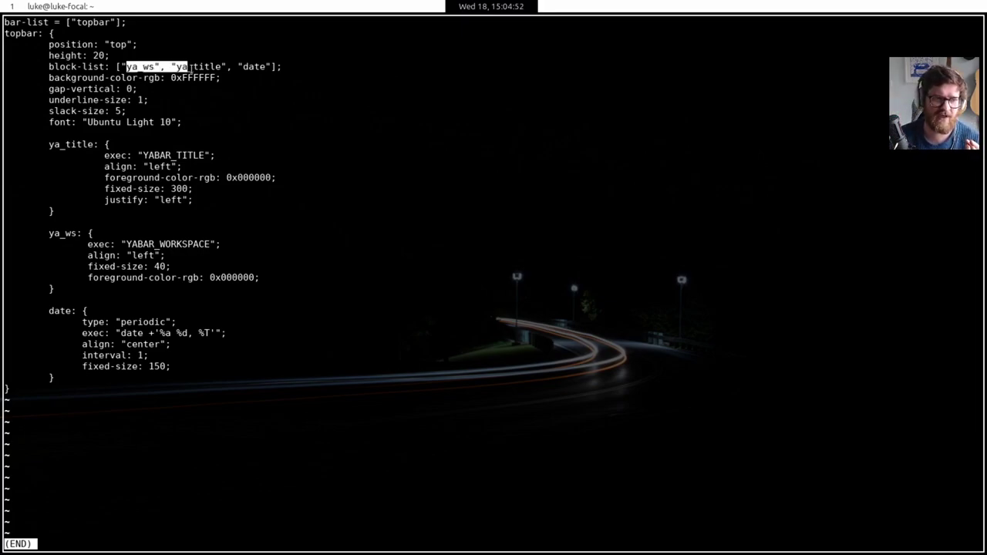
pyautogui.click(194, 157)
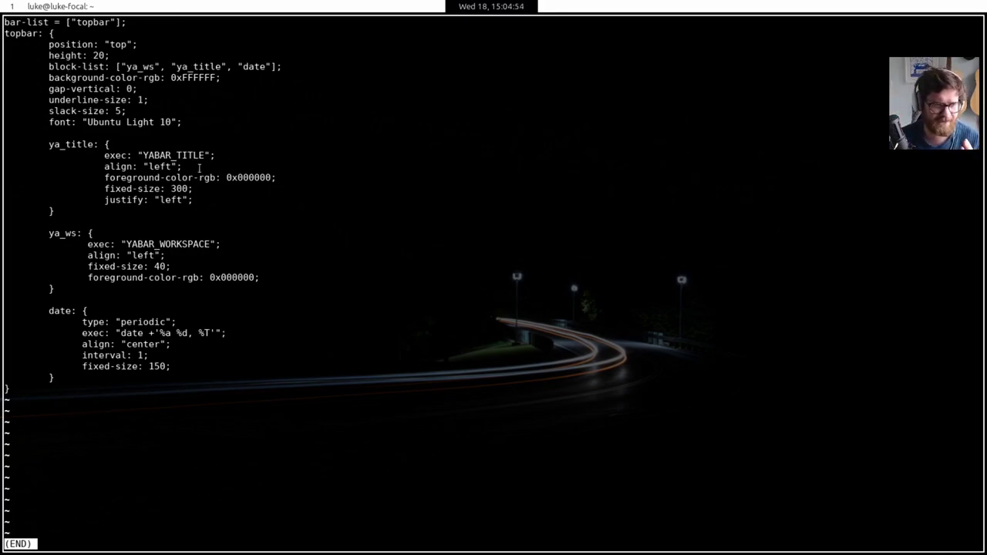
pyautogui.moveTo(126, 67); pyautogui.dragTo(246, 68)
pyautogui.click(245, 70)
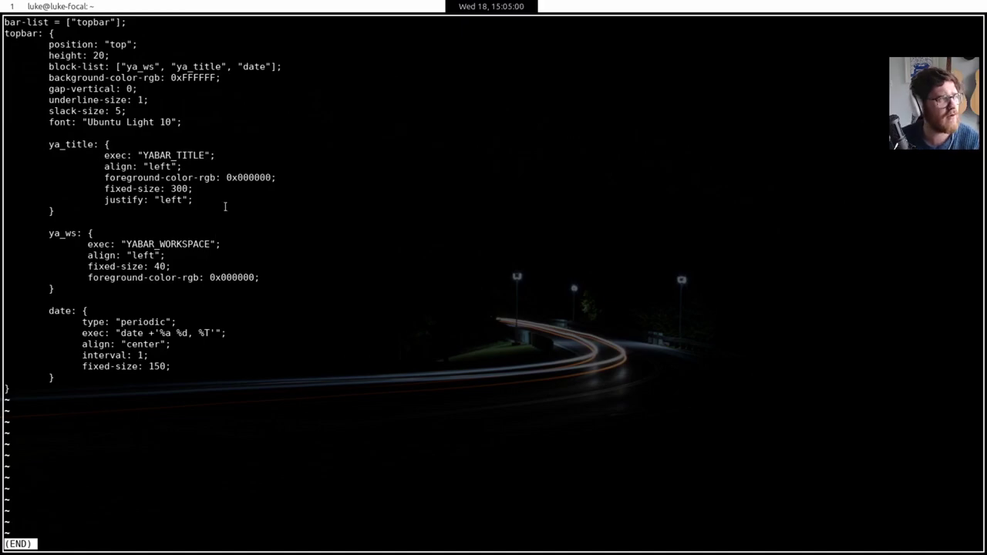
# Highlight the align, foreground-color-rgb and justify settings of the ya_title block, and clear the selection
pyautogui.moveTo(104, 166); pyautogui.dragTo(185, 179)
pyautogui.click(116, 183)
pyautogui.click(192, 178)
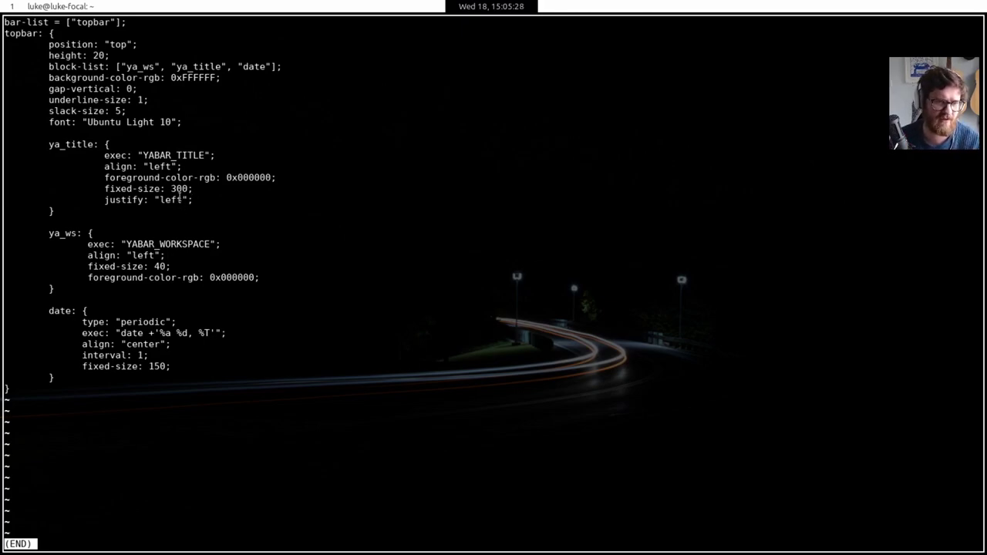
pyautogui.moveTo(106, 201); pyautogui.dragTo(182, 200)
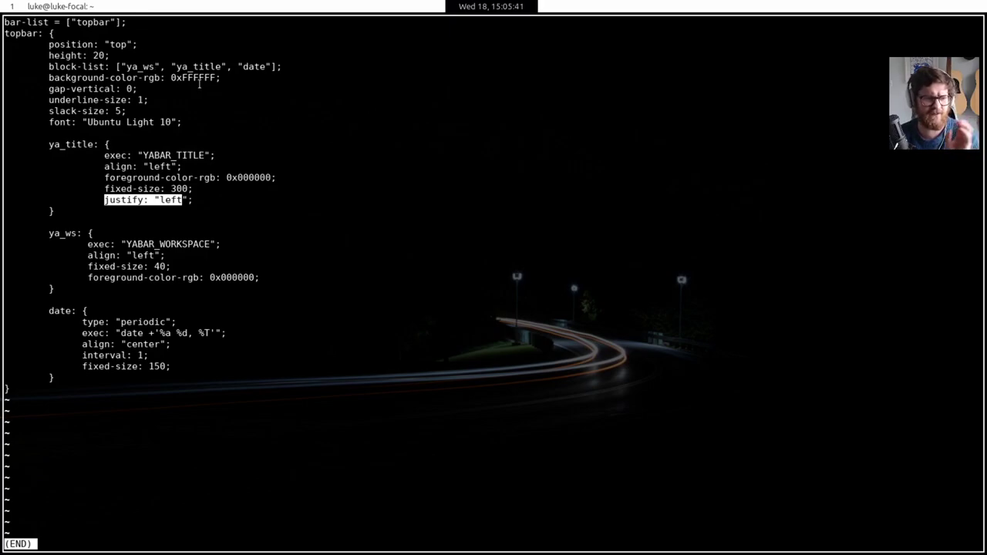
pyautogui.click(293, 205)
# Highlight the ya_ws block name, its YABAR_WORKSPACE exec value and its foreground-color-rgb option
pyautogui.moveTo(49, 234); pyautogui.dragTo(102, 235)
pyautogui.click(102, 235)
pyautogui.moveTo(235, 249); pyautogui.dragTo(52, 236)
pyautogui.click(120, 247)
pyautogui.moveTo(216, 244); pyautogui.dragTo(129, 242)
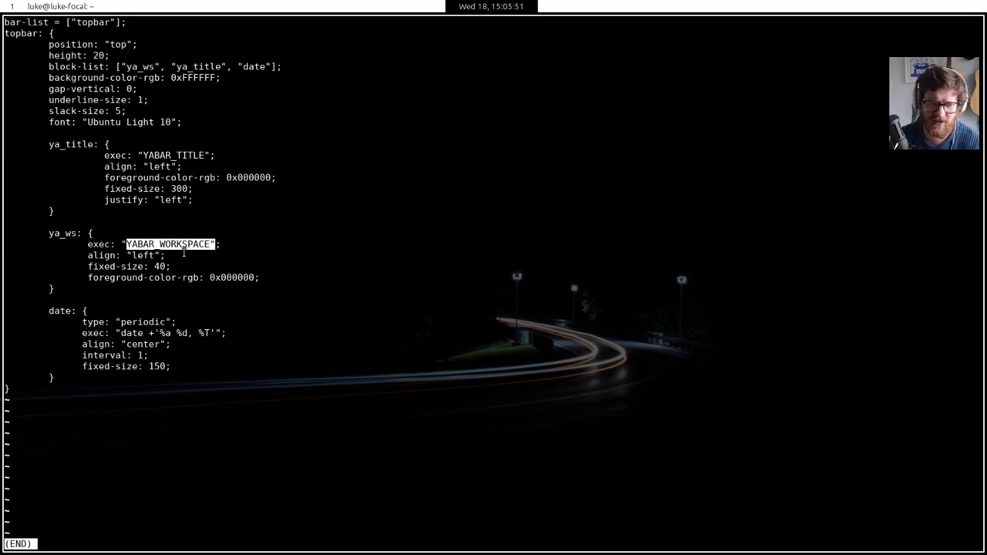
pyautogui.click(98, 258)
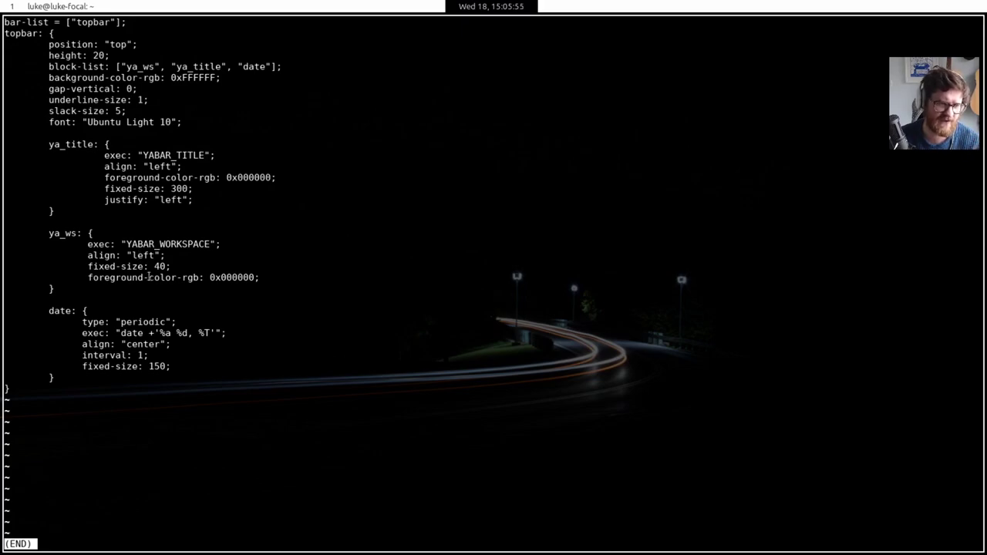
pyautogui.moveTo(90, 278); pyautogui.dragTo(199, 278)
pyautogui.click(216, 275)
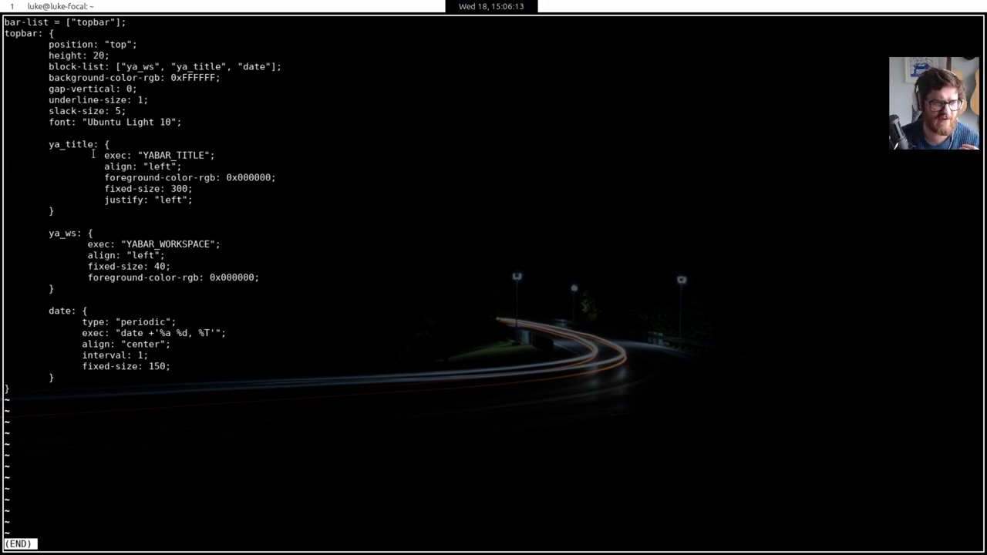
# Highlight the lines from the ya_title block down to the date block and the indentation before the ya_title exec line
pyautogui.moveTo(95, 155); pyautogui.dragTo(81, 344)
pyautogui.click(81, 344)
pyautogui.moveTo(105, 155); pyautogui.dragTo(88, 158)
pyautogui.click(142, 279)
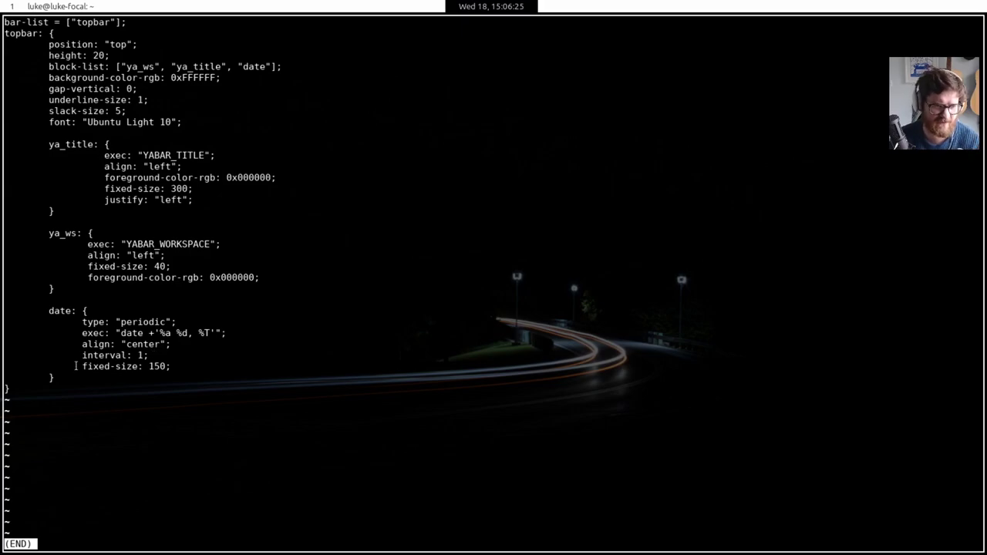
# Highlight the interval setting, the date +'%a %d, %T' command and the center alignment in the date block
pyautogui.moveTo(85, 356); pyautogui.dragTo(143, 356)
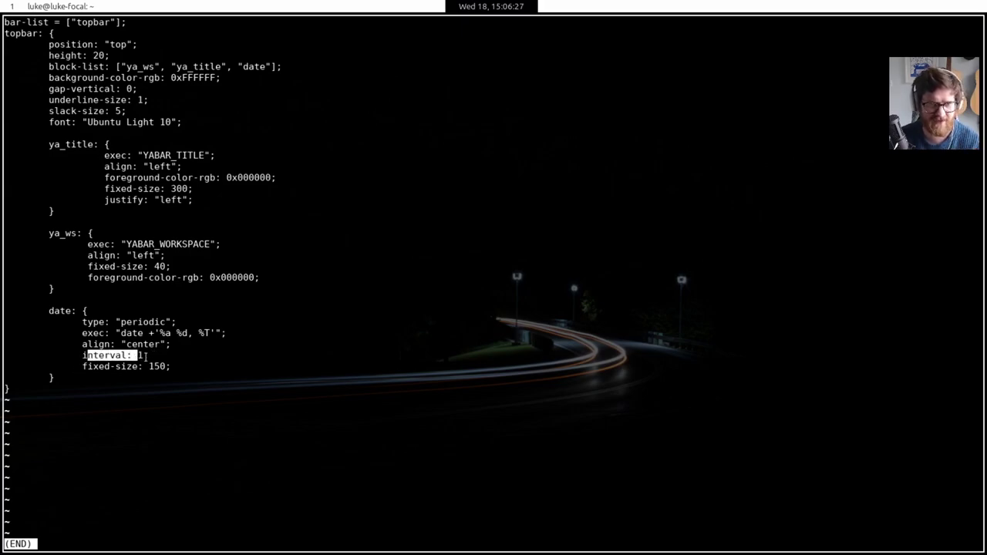
pyautogui.click(145, 356)
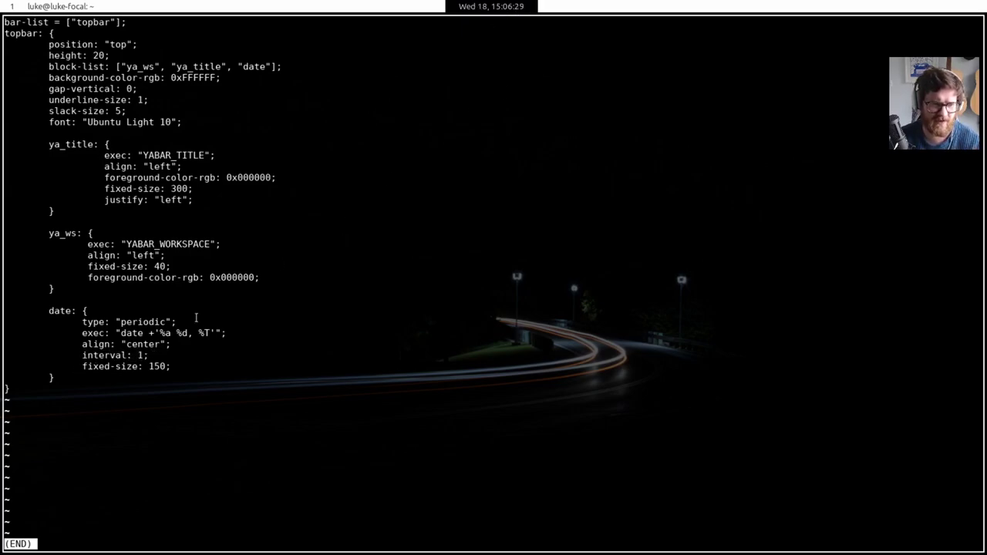
pyautogui.moveTo(120, 333); pyautogui.dragTo(211, 332)
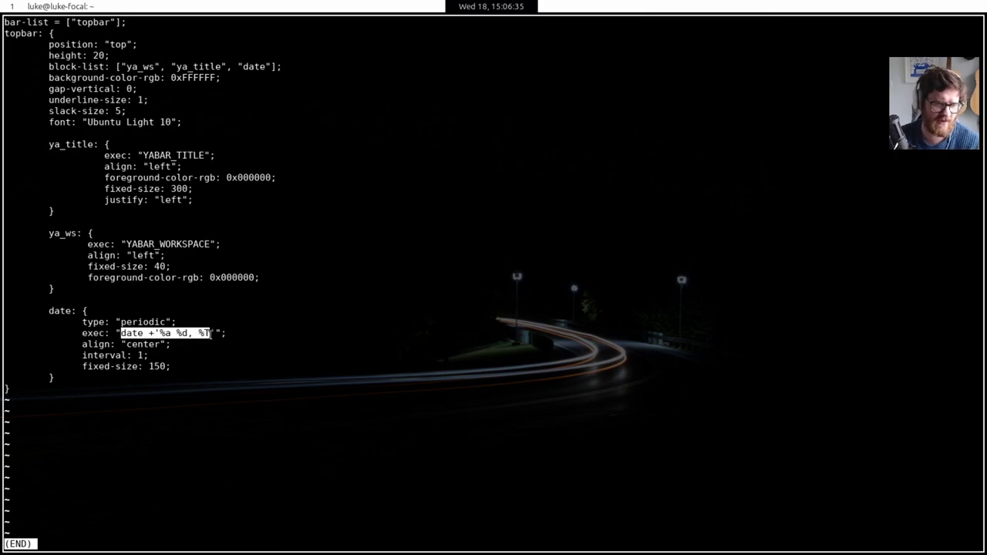
pyautogui.click(214, 334)
pyautogui.moveTo(82, 344); pyautogui.dragTo(157, 345)
pyautogui.click(156, 347)
pyautogui.doubleClick(155, 346)
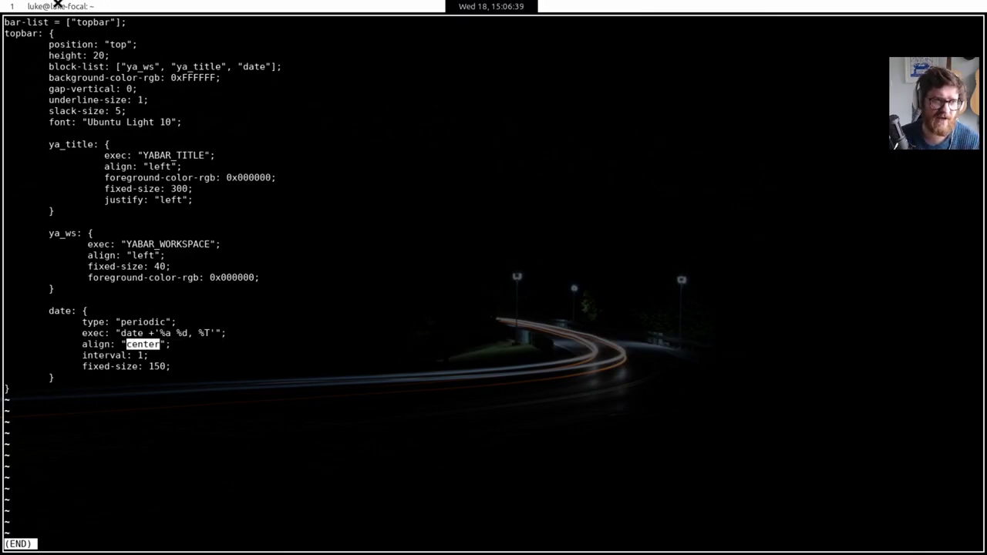
pyautogui.click(86, 363)
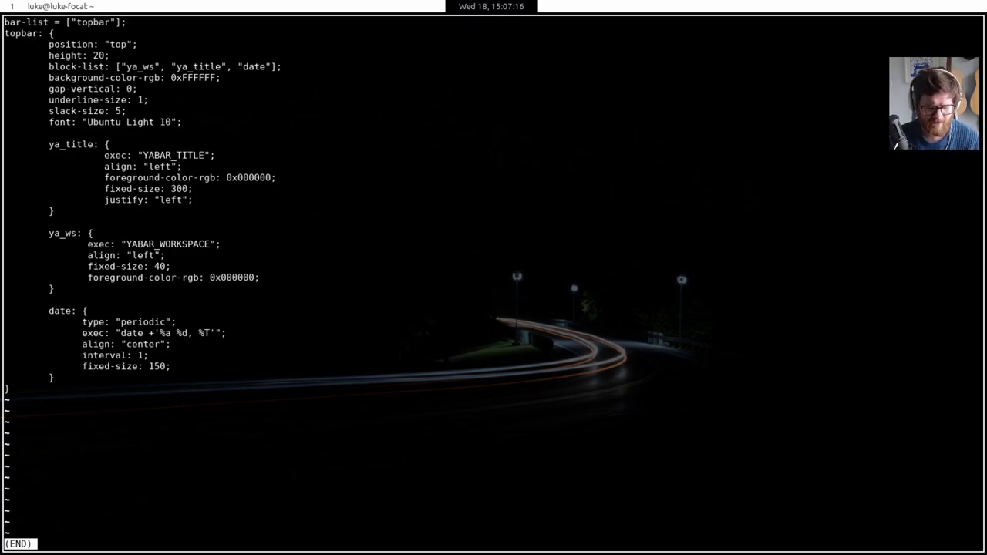
# Quit the yabar.conf view, switch to the Firefox desktop and open the main page of the geommer/yabar GitHub repository
pyautogui.press('q')
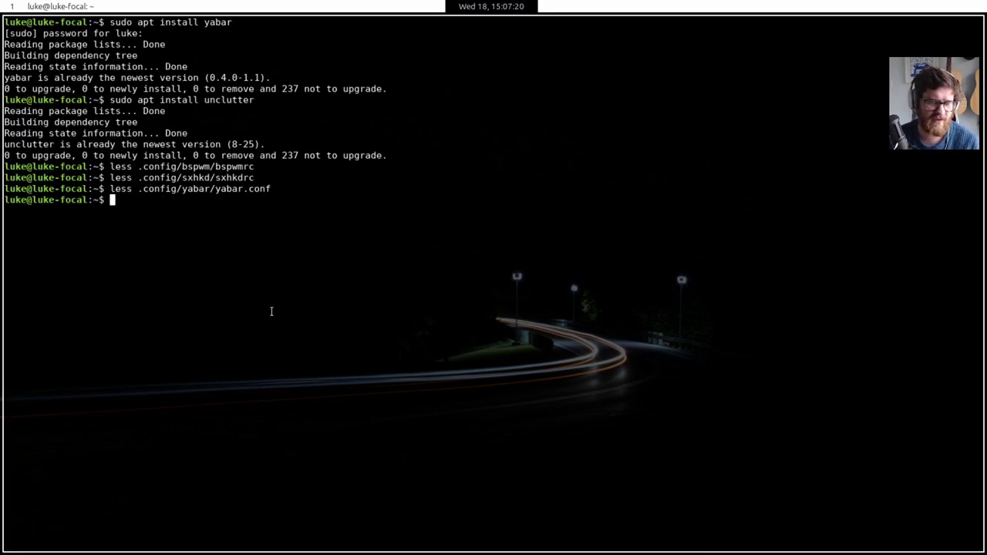
pyautogui.press('super+2')
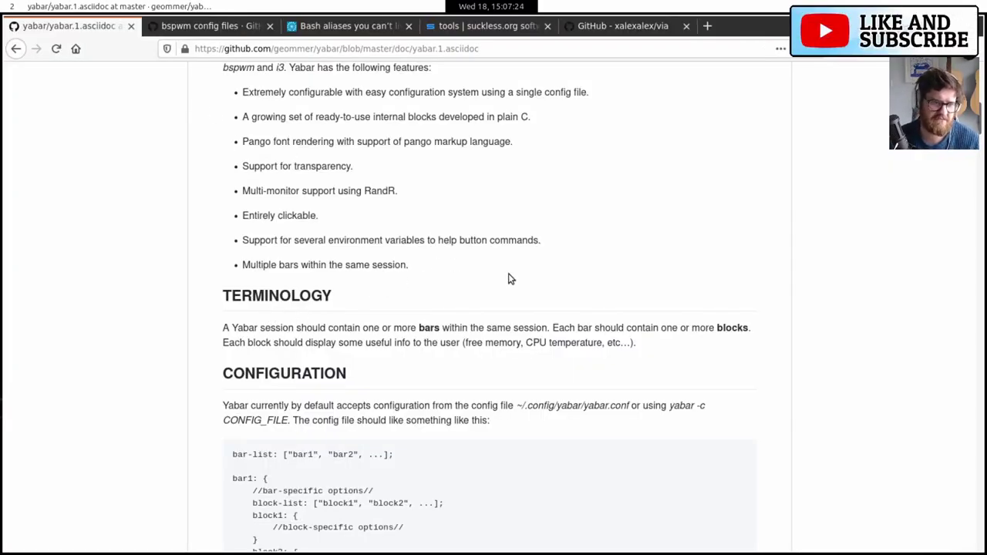
pyautogui.scroll(10, 509, 278)
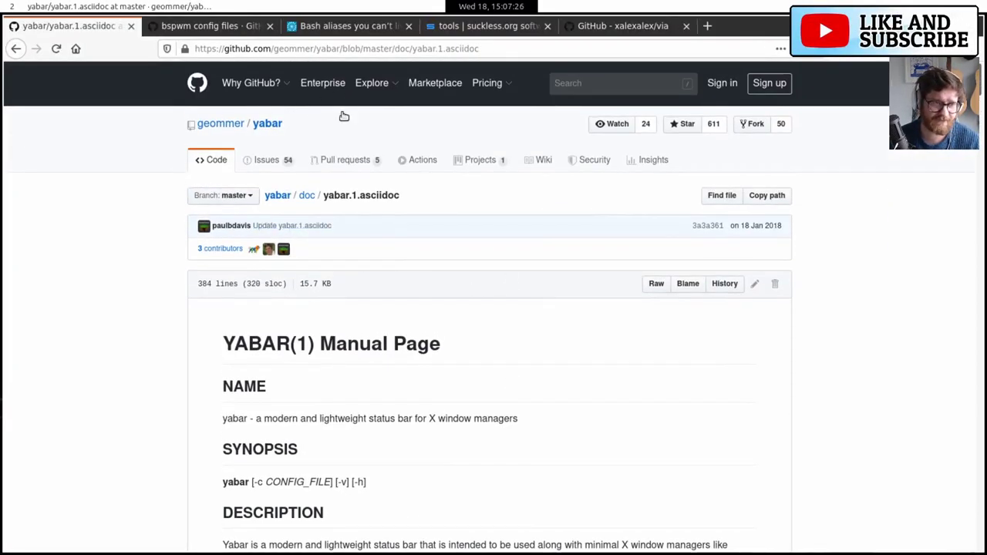
pyautogui.click(267, 124)
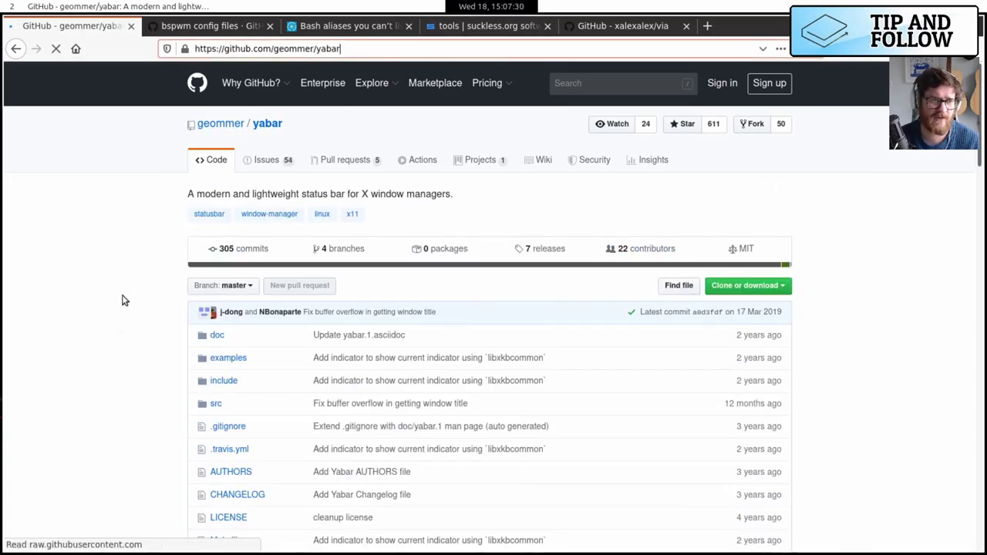
# Look through the bspwmrc and sxhkdrc files in the bspwm config files gist, and return to its beginning
pyautogui.click(218, 32)
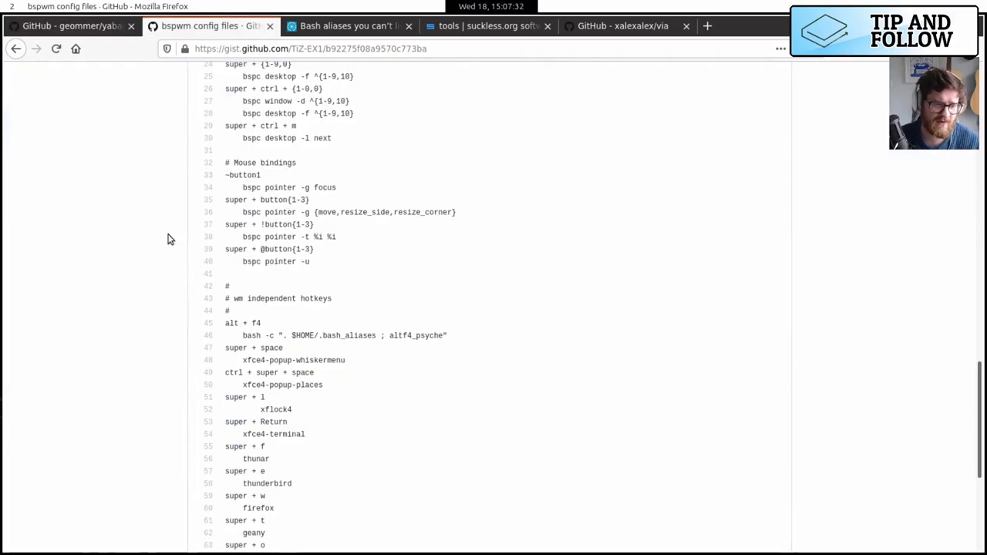
pyautogui.scroll(7, 303, 388)
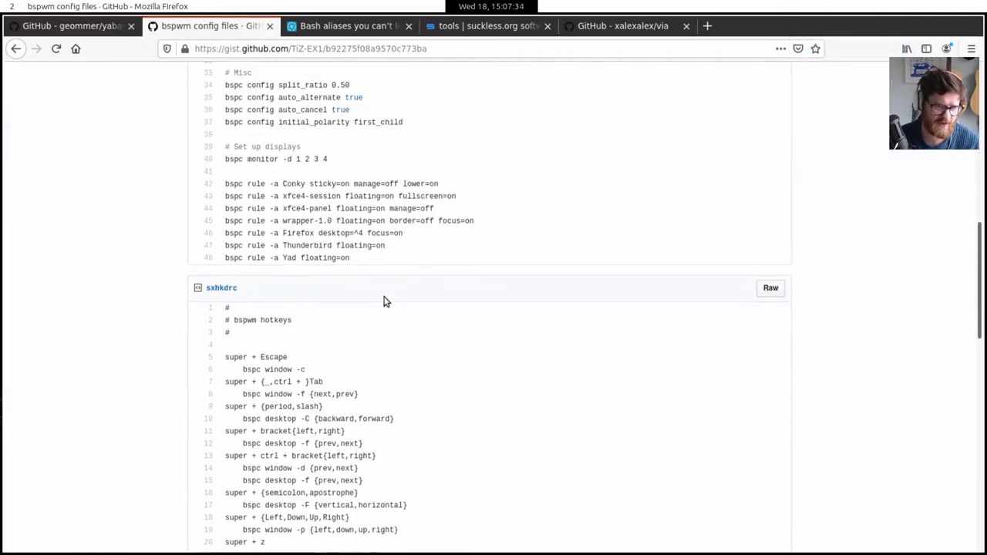
pyautogui.scroll(-8, 386, 301)
pyautogui.scroll(20, 385, 302)
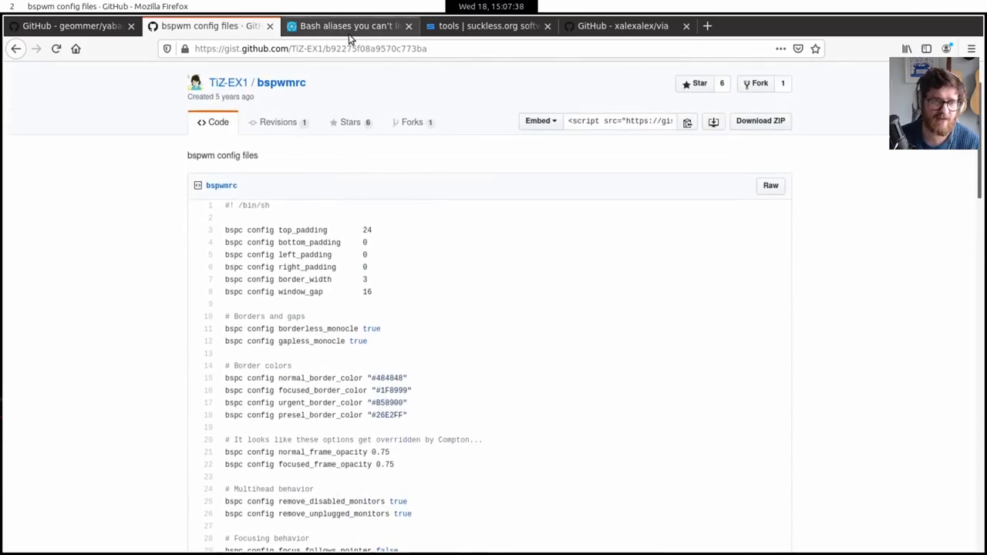
# Close the opensource.com article on Bash aliases and return to the yabar repository page
pyautogui.click(352, 27)
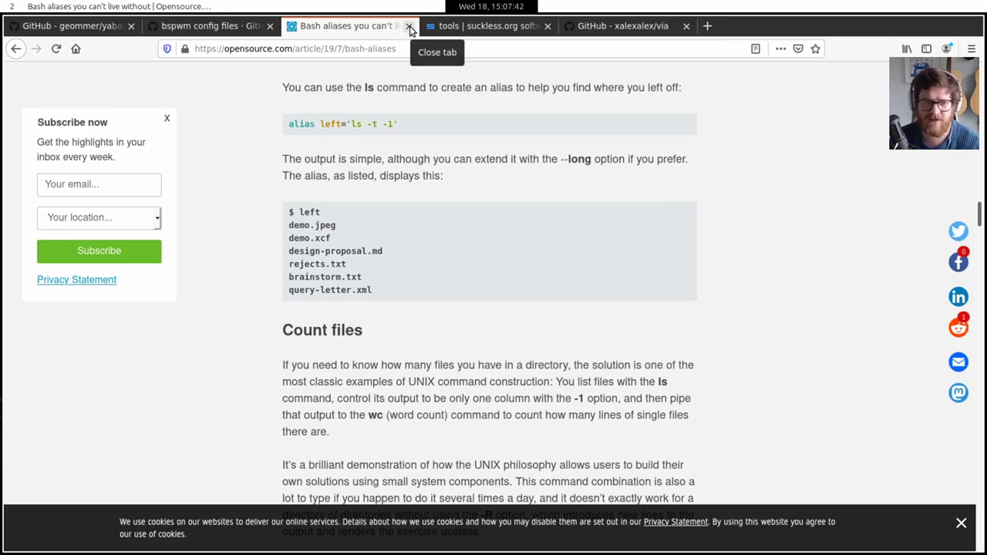
pyautogui.click(410, 28)
pyautogui.click(89, 27)
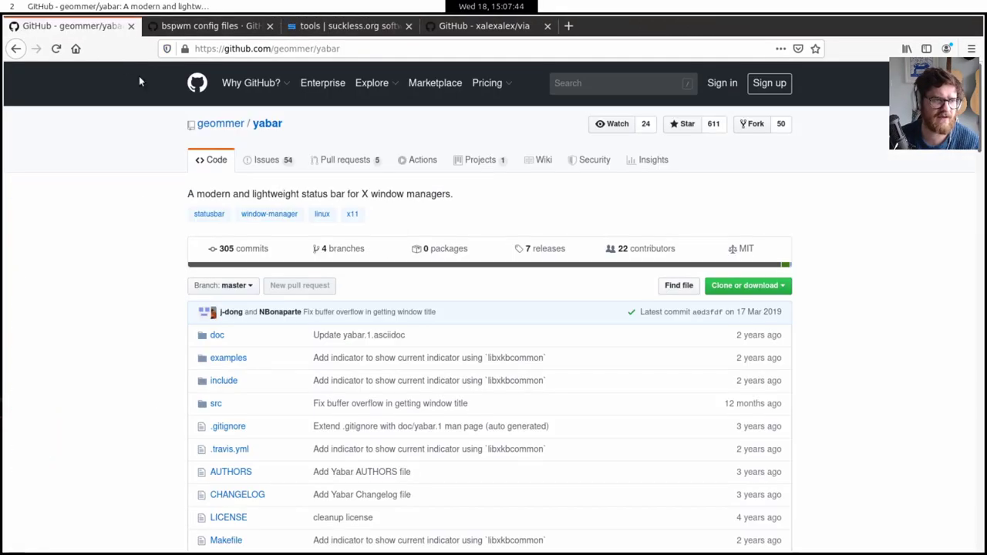
# Switch to the terminal desktop and display the .bash_aliases file with less
pyautogui.press('super+1')
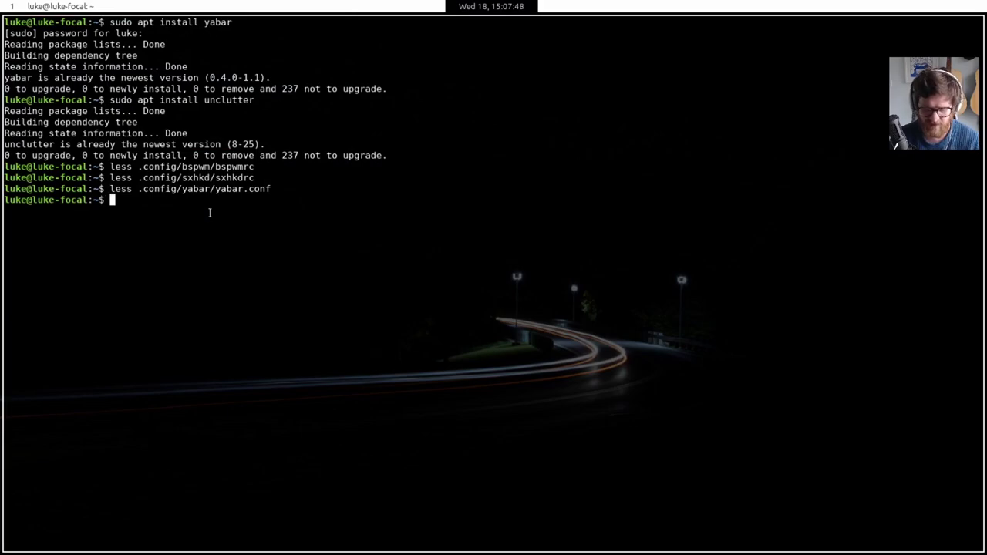
pyautogui.write('less .bash_a')
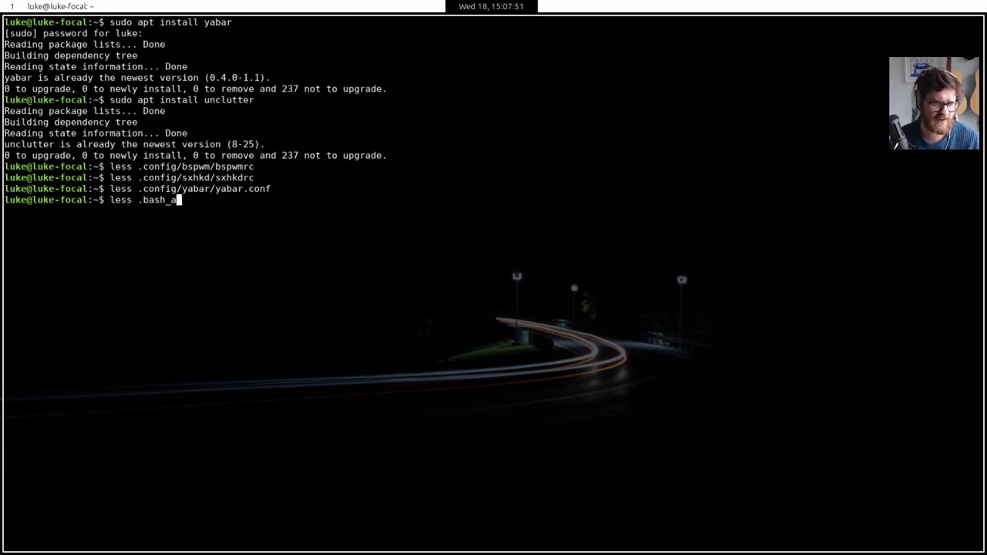
pyautogui.press('Tab')
pyautogui.press('Return')
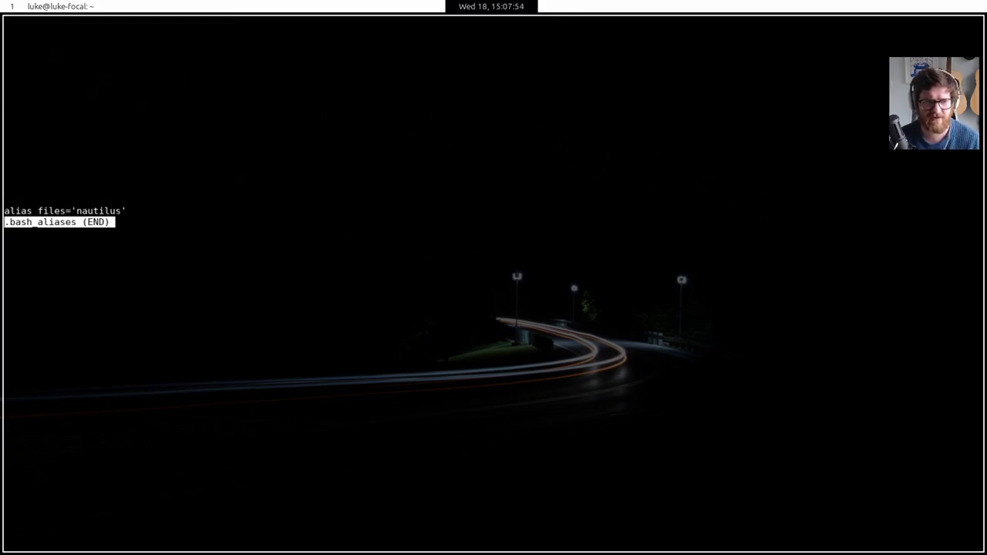
pyautogui.press('Down')
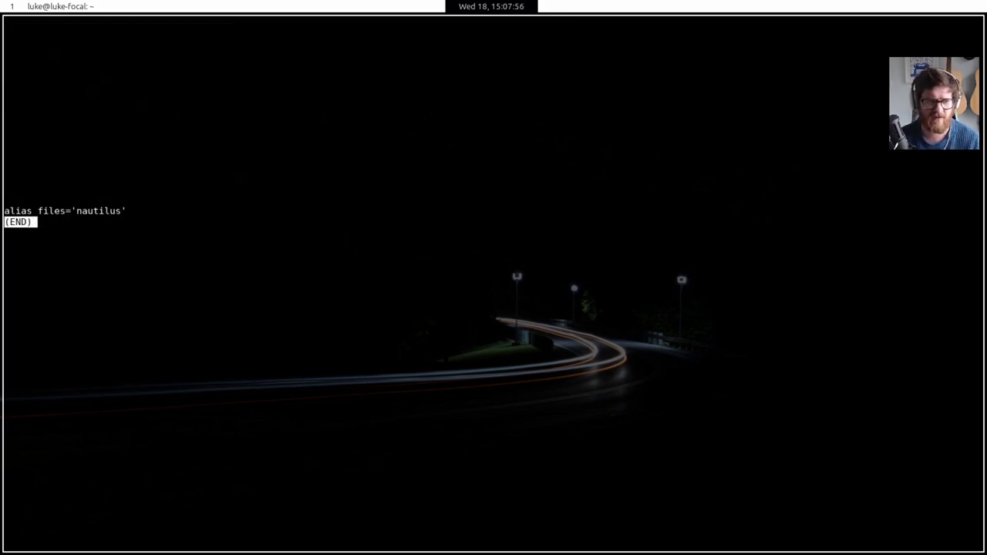
# Search the dmenu launcher for files, clear and dismiss it, and quit the .bash_aliases view
pyautogui.press('super+p')
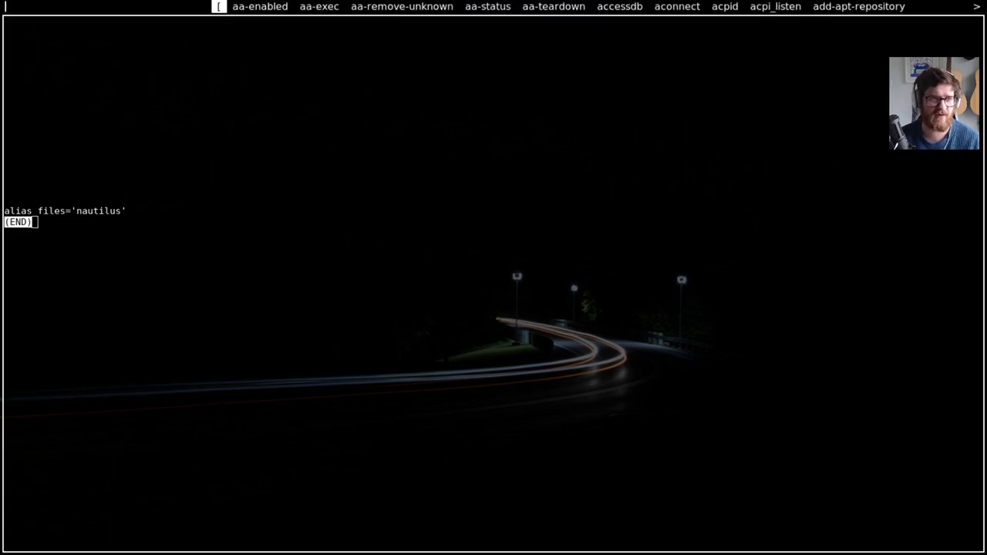
pyautogui.write('files')
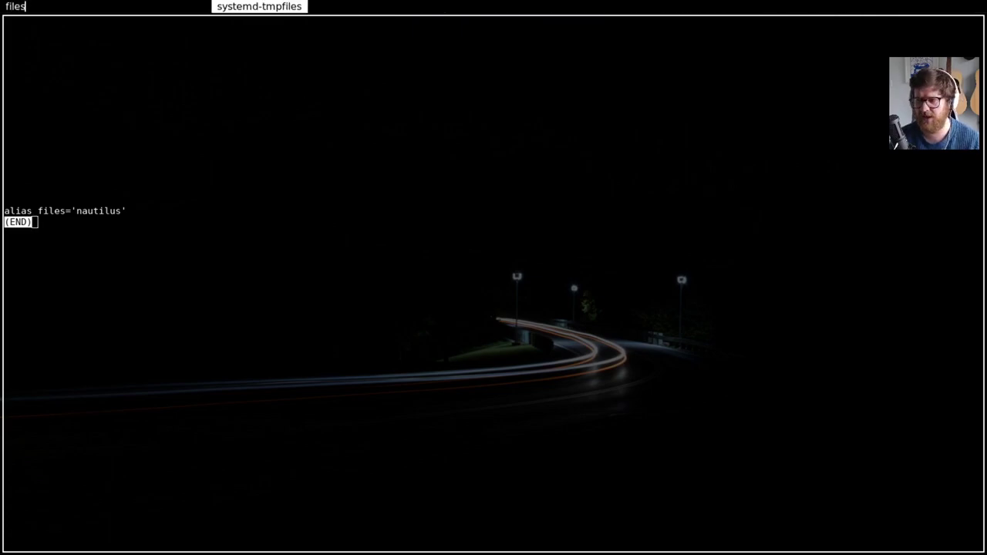
pyautogui.press('BackSpace')
pyautogui.press('BackSpace')
pyautogui.press('BackSpace')
pyautogui.press('BackSpace')
pyautogui.press('BackSpace')
pyautogui.press('Escape')
pyautogui.press('q')
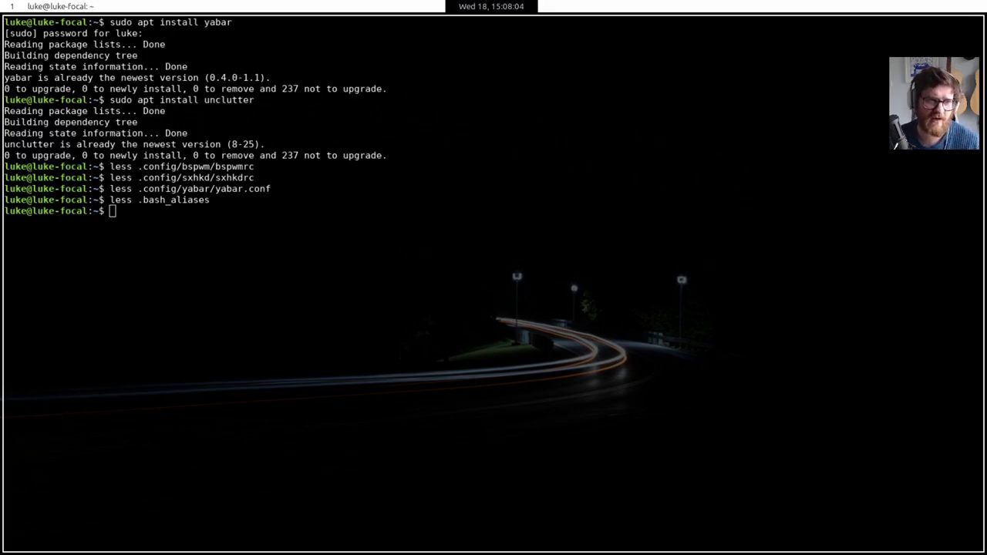
# Switch to the browser desktop and review the list of dmenu scripts on the suckless.org tools page
pyautogui.press('super+2')
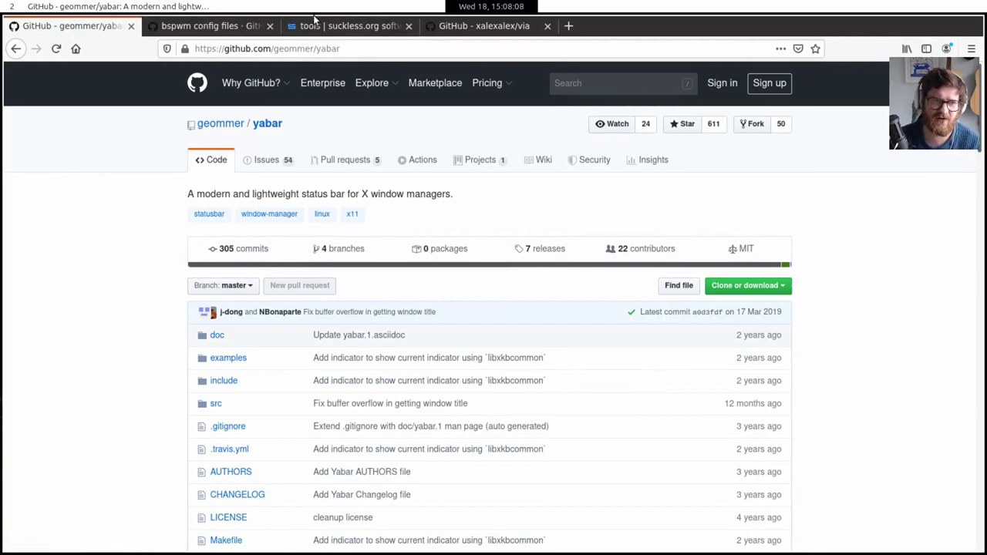
pyautogui.click(316, 24)
pyautogui.click(203, 29)
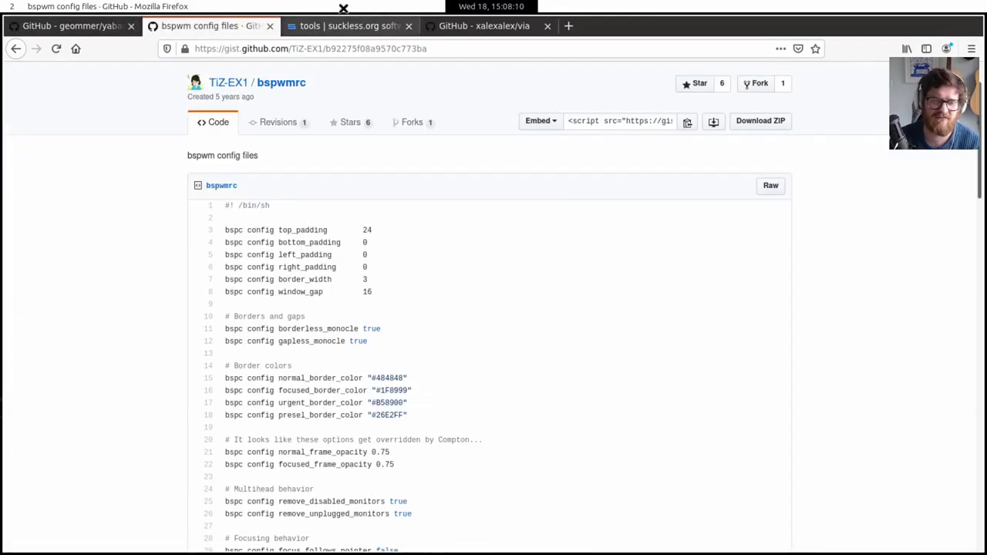
pyautogui.click(368, 25)
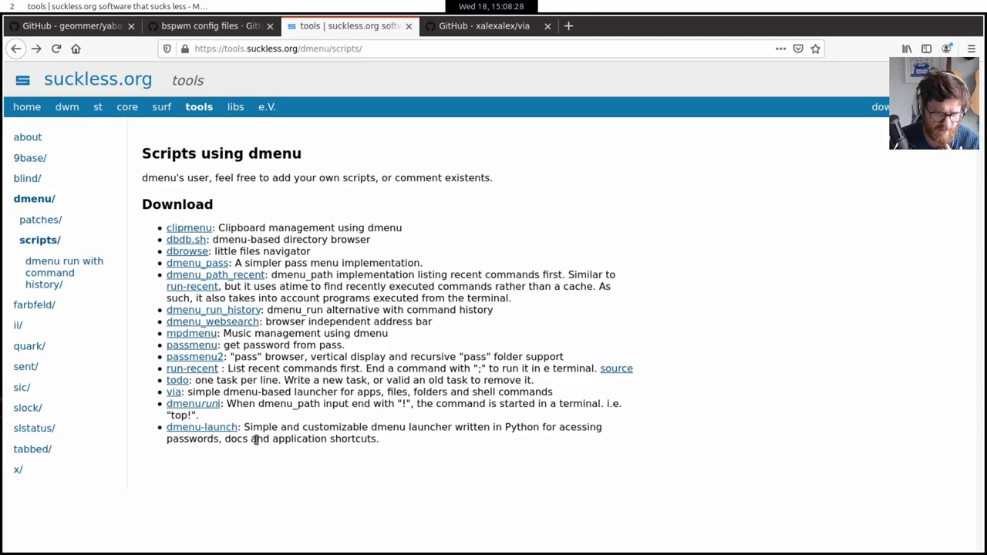
pyautogui.moveTo(330, 439); pyautogui.dragTo(285, 439)
pyautogui.click(314, 444)
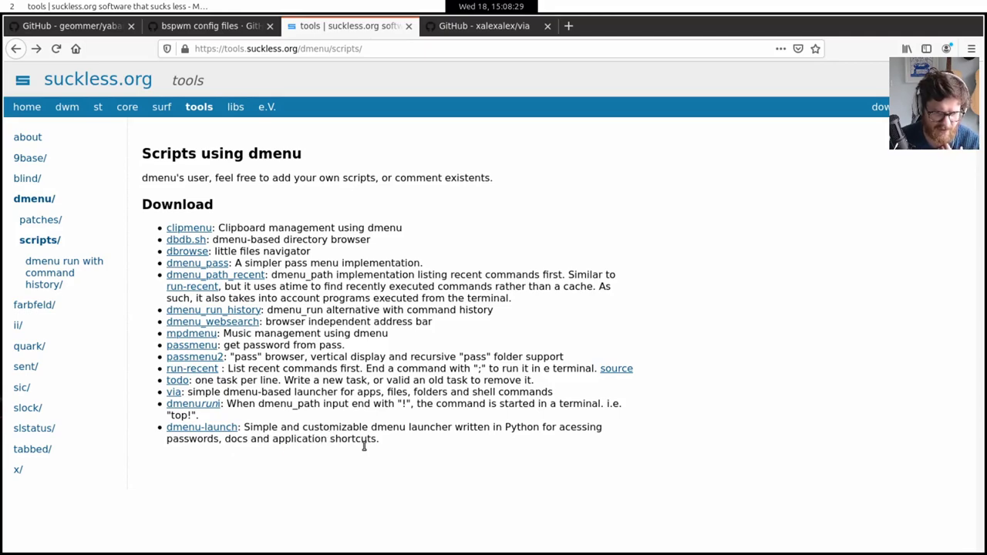
pyautogui.tripleClick(311, 429)
pyautogui.click(376, 187)
# Read the Concept and Usage sections of the via repository's README, and close that page
pyautogui.click(483, 26)
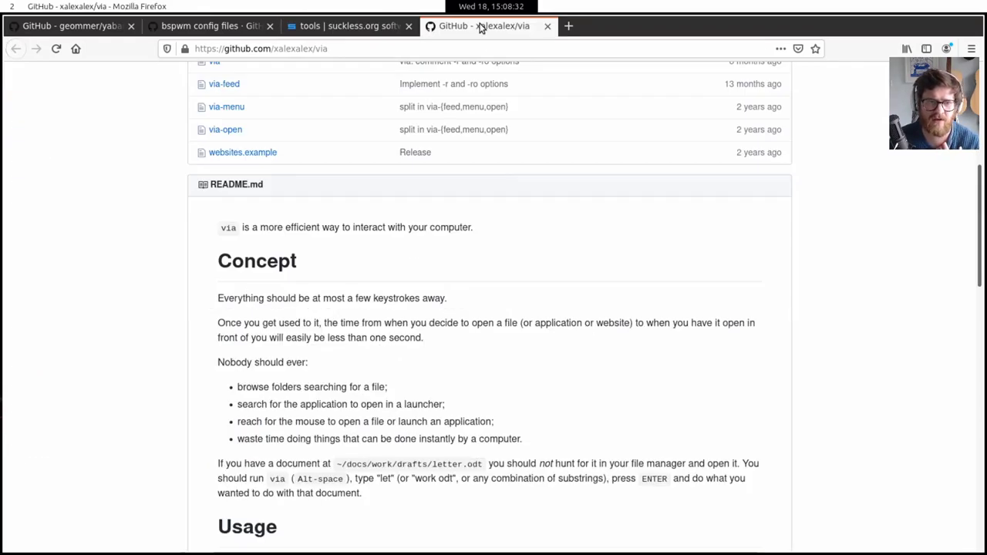
pyautogui.scroll(1, 493, 305)
pyautogui.scroll(5, 492, 305)
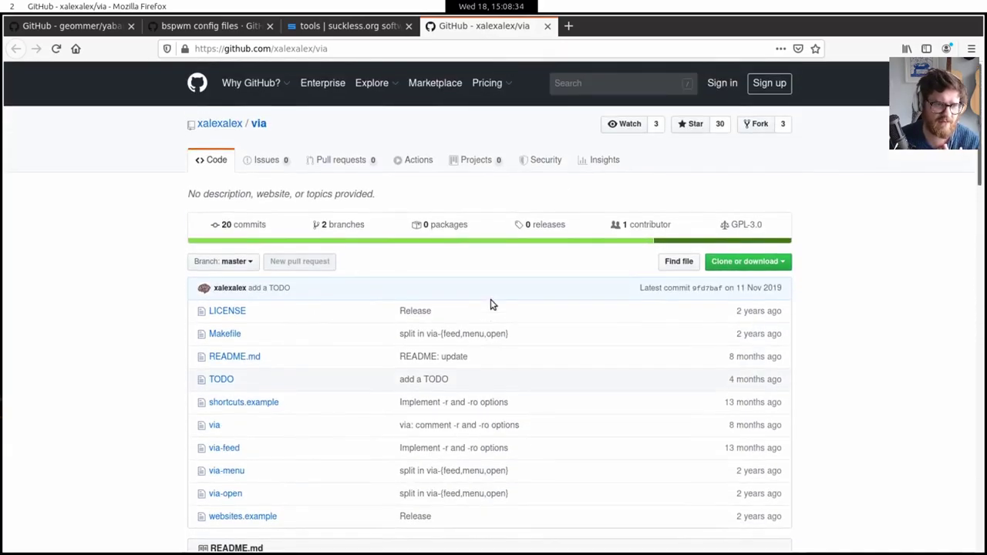
pyautogui.scroll(-5, 492, 304)
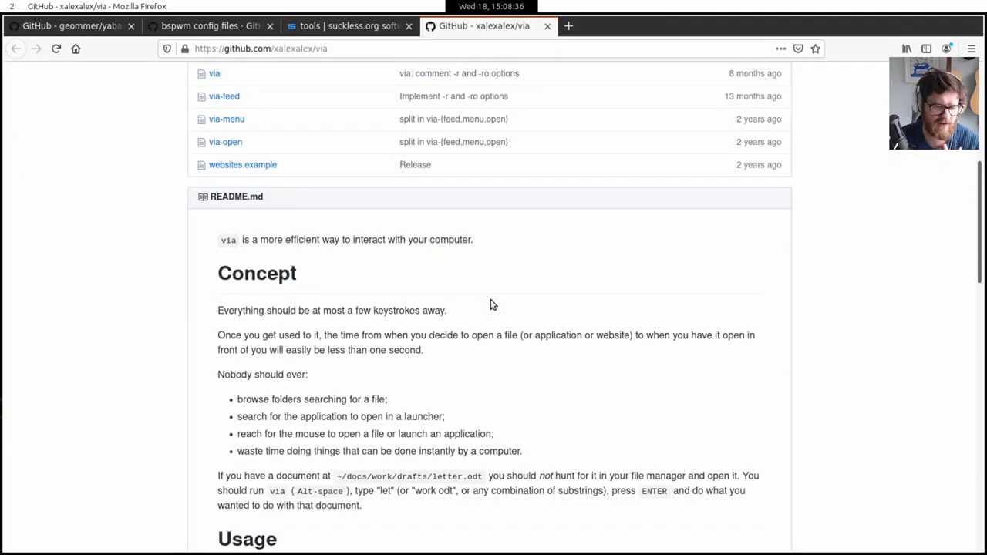
pyautogui.scroll(-1, 516, 264)
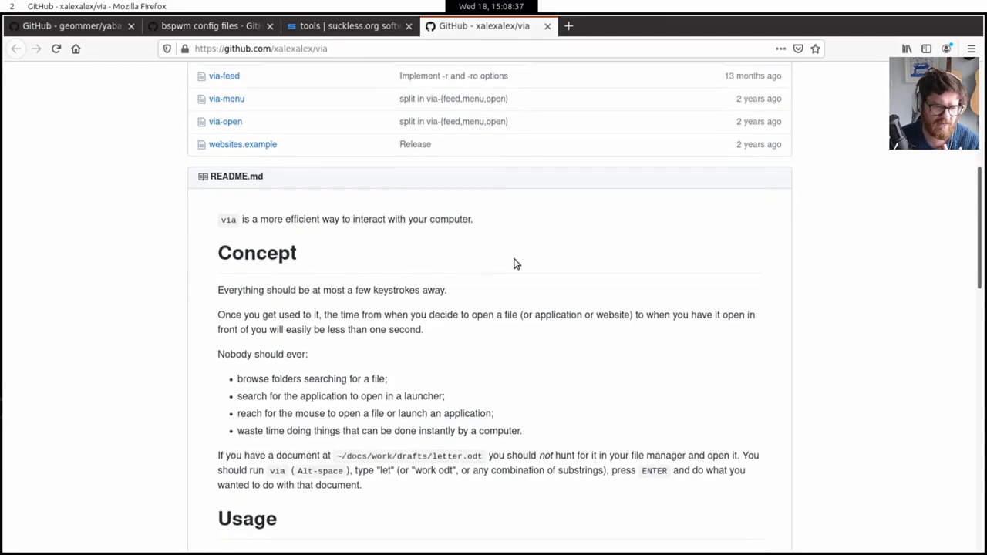
pyautogui.scroll(-3, 517, 246)
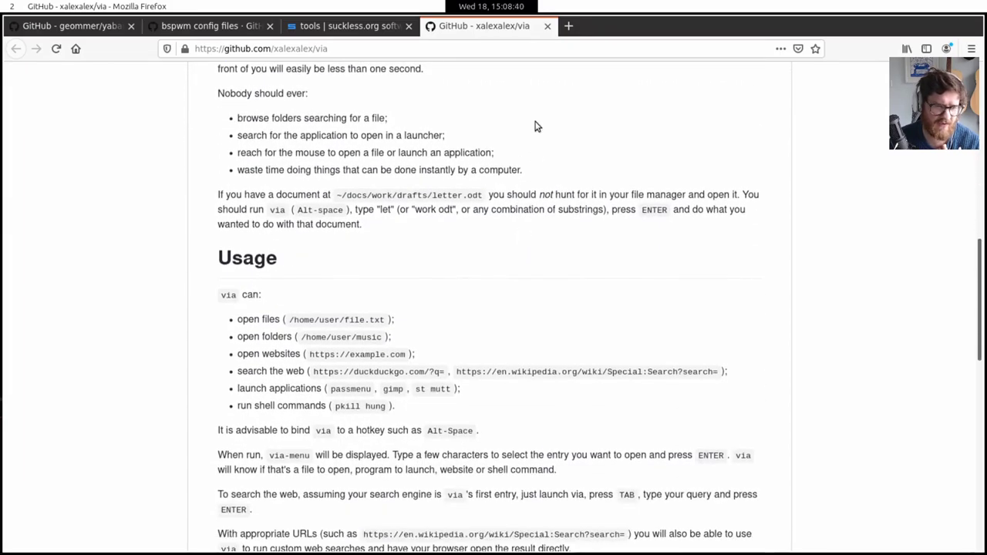
pyautogui.click(547, 26)
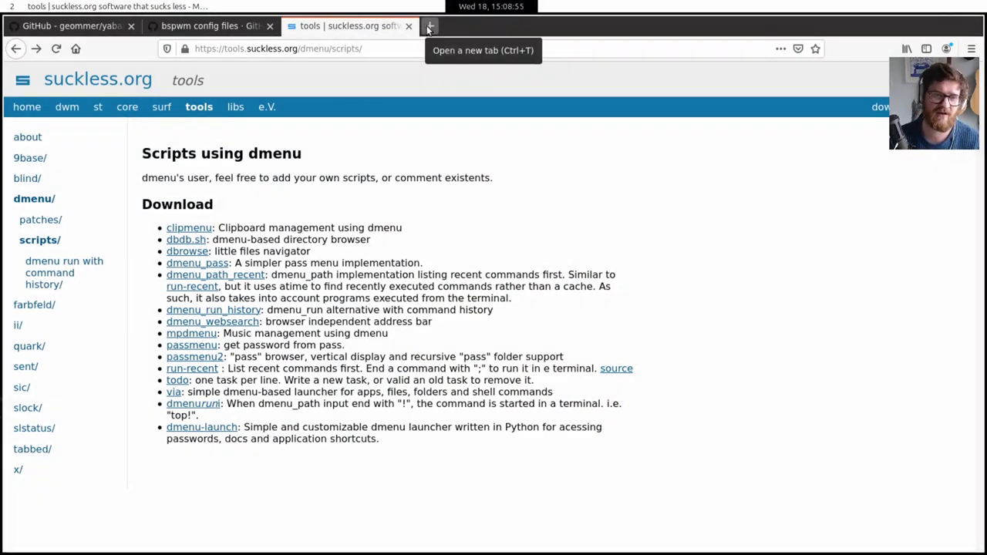
# Search for exwm in a new tab, open its GitHub repository and read the README's feature list
pyautogui.click(429, 27)
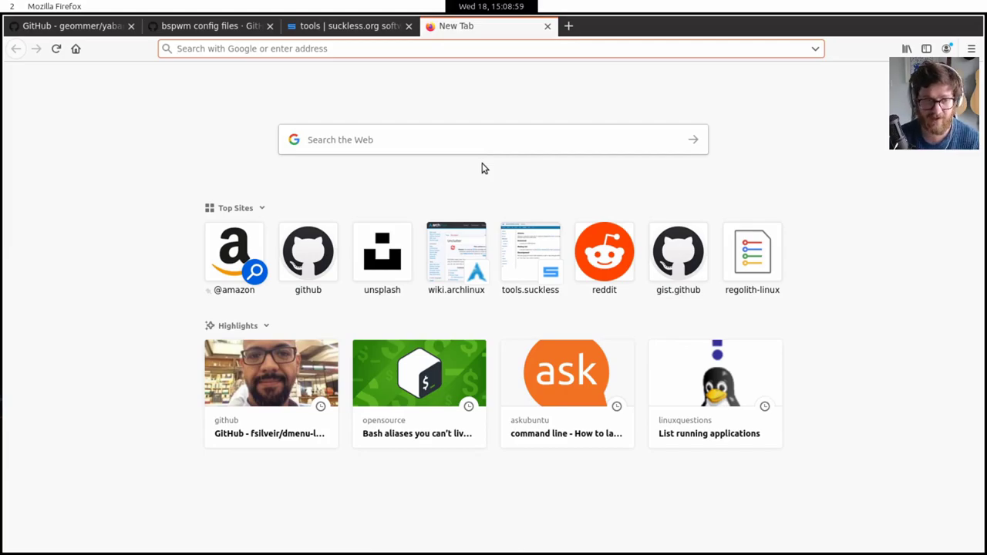
pyautogui.write('exwm')
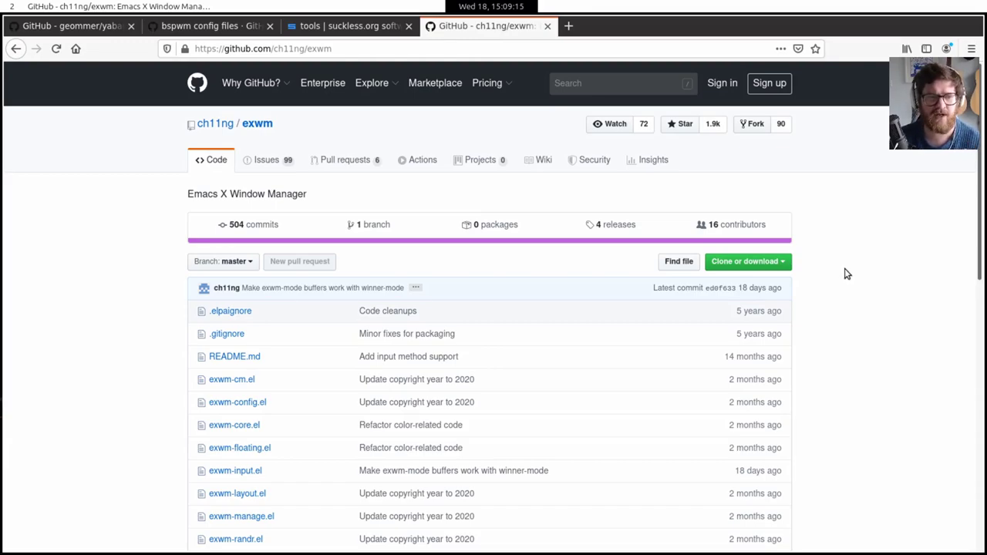
pyautogui.scroll(-5, 846, 273)
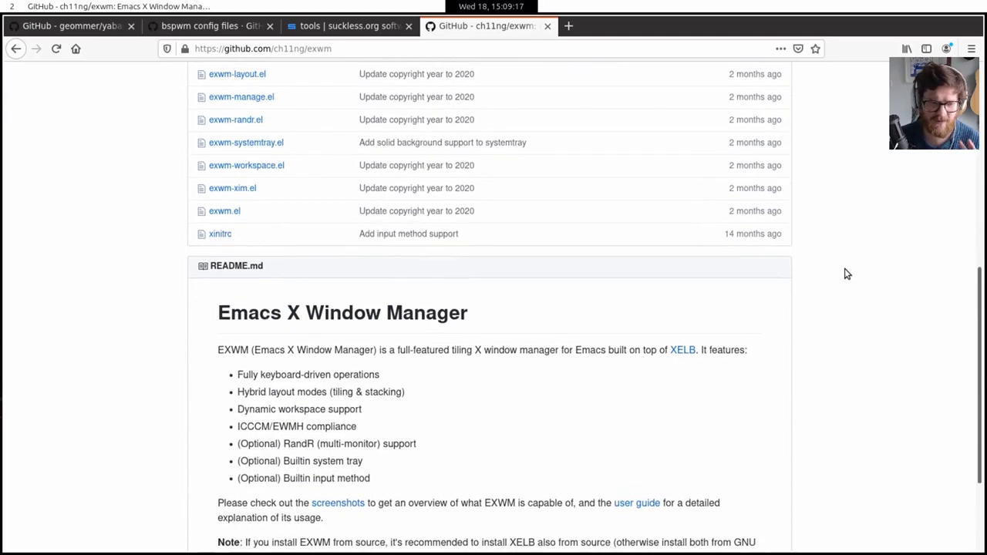
pyautogui.scroll(-2, 846, 274)
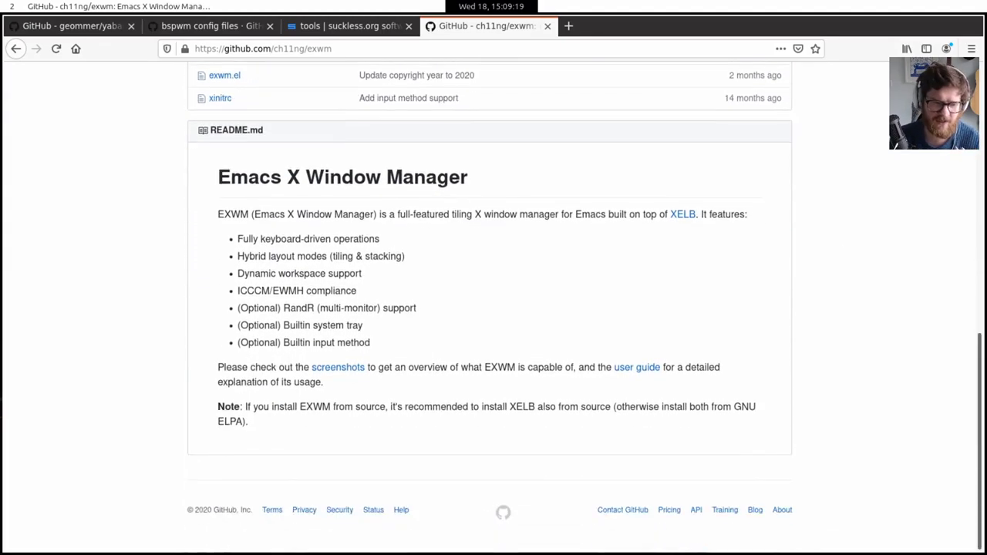
# Open the EXWM wiki's Screenshots page and look through the tiling, hybrid, multi-monitor and other feature examples
pyautogui.click(347, 367)
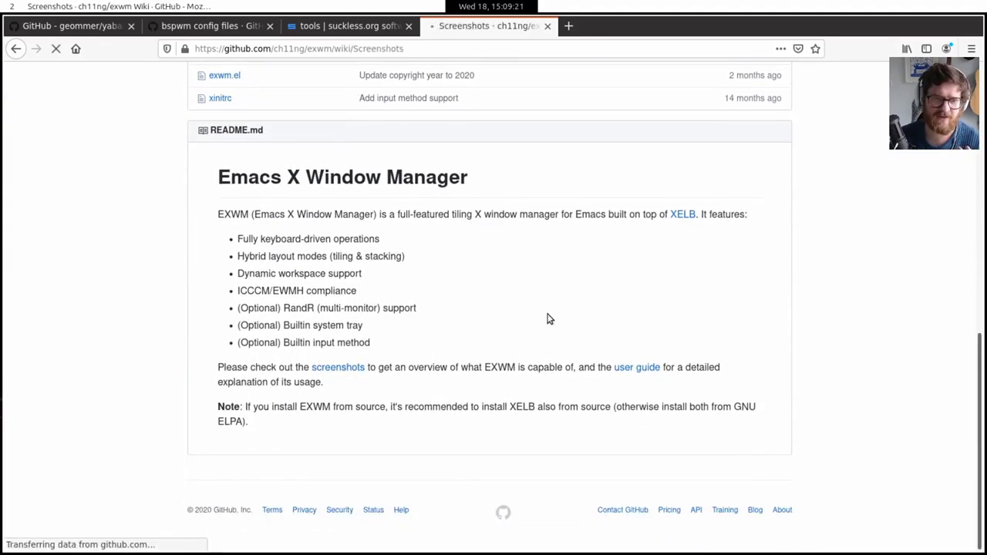
pyautogui.scroll(-4, 353, 317)
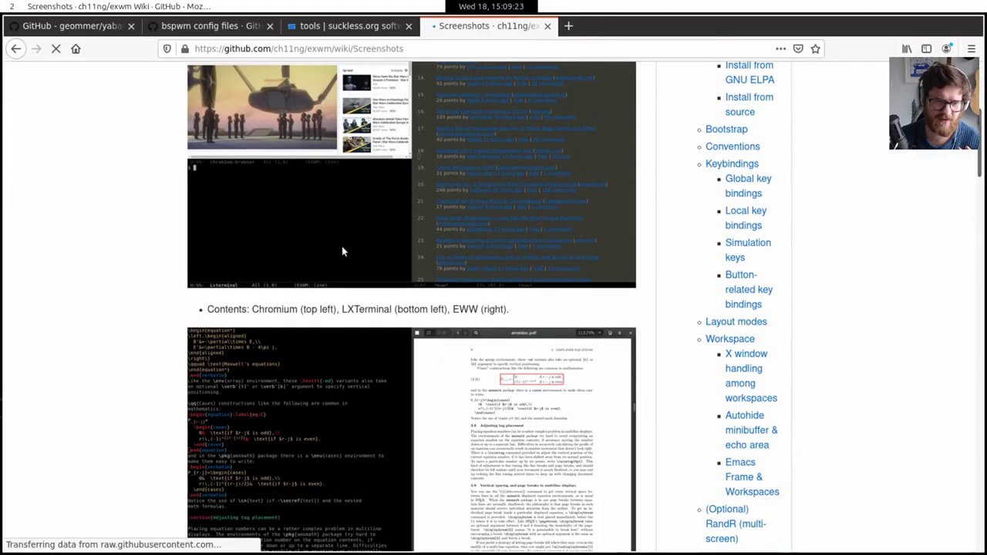
pyautogui.scroll(2, 258, 262)
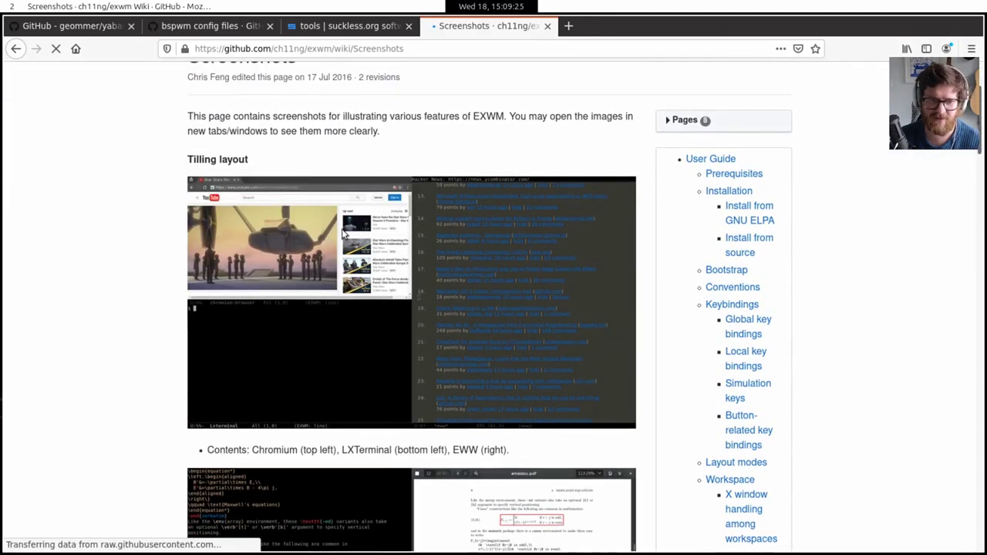
pyautogui.scroll(-5, 357, 311)
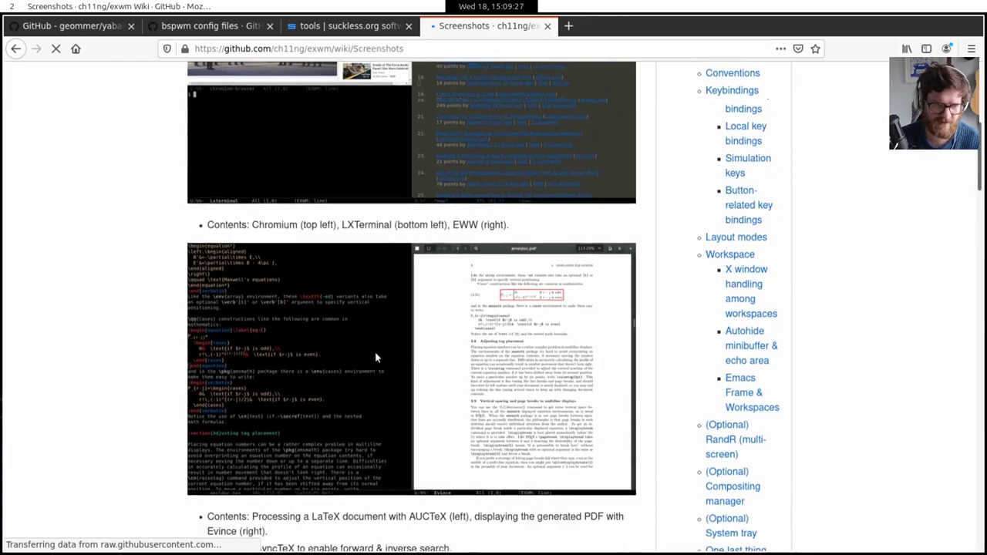
pyautogui.scroll(-6, 375, 285)
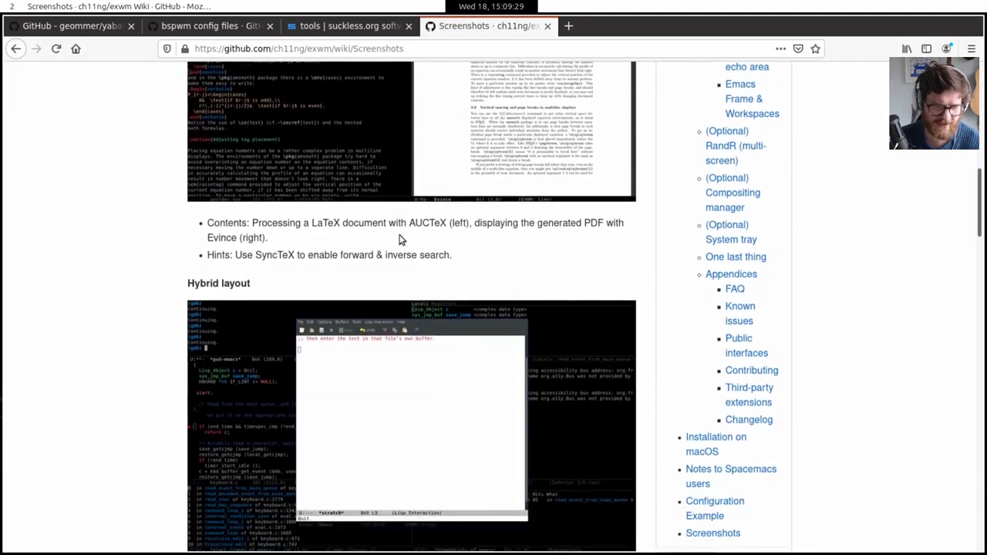
pyautogui.scroll(-2, 455, 209)
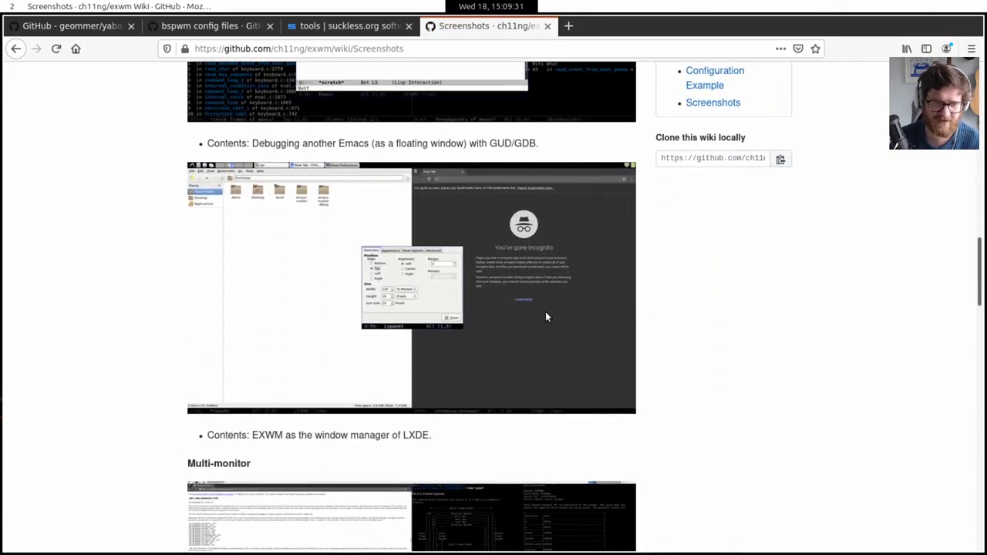
pyautogui.scroll(-8, 545, 312)
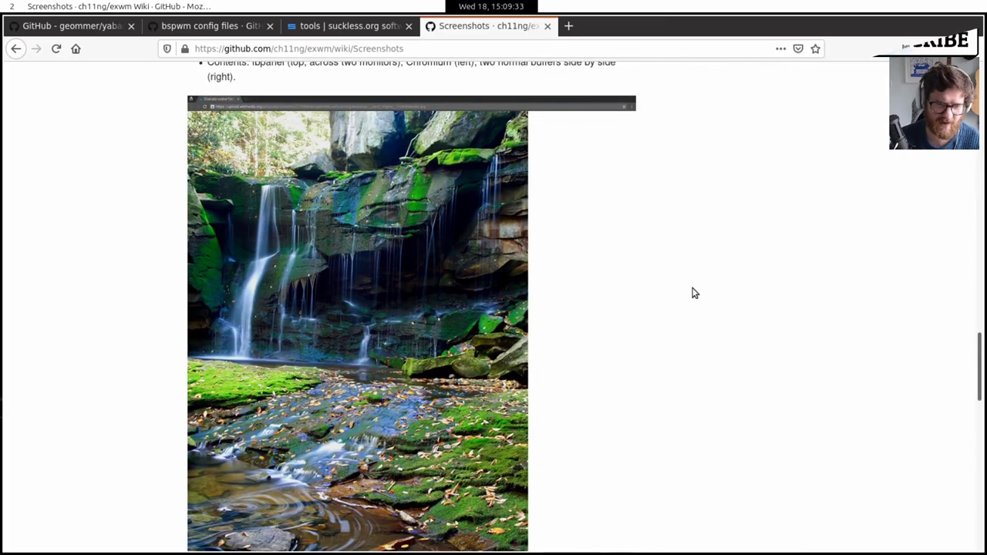
pyautogui.scroll(-2, 692, 293)
pyautogui.scroll(3, 693, 293)
pyautogui.scroll(-4, 692, 293)
pyautogui.scroll(-4, 692, 293)
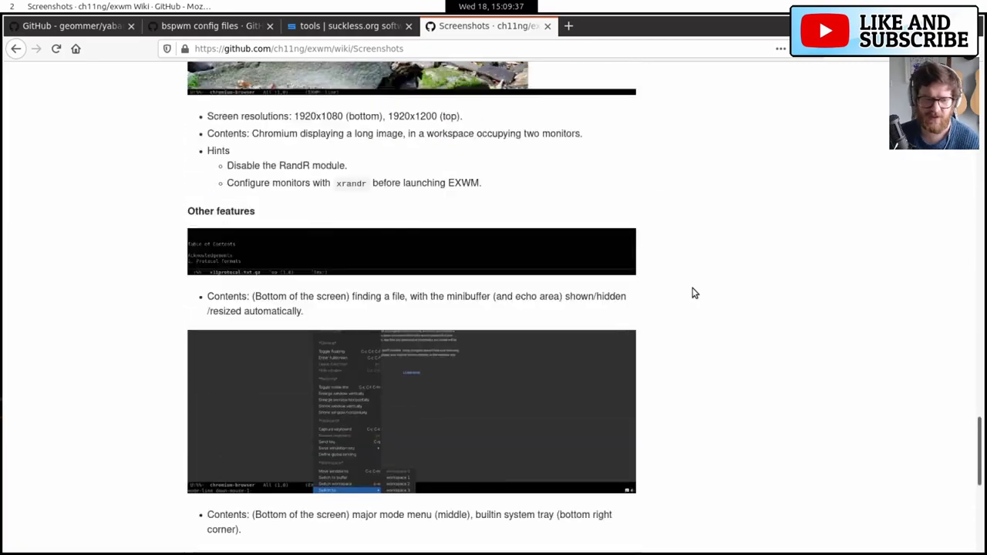
pyautogui.scroll(-5, 692, 293)
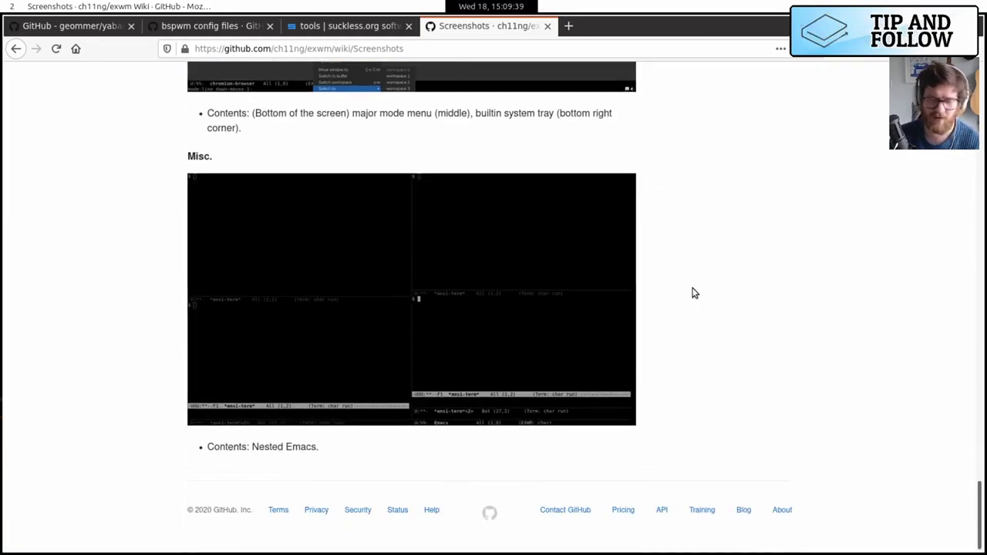
pyautogui.scroll(10, 693, 293)
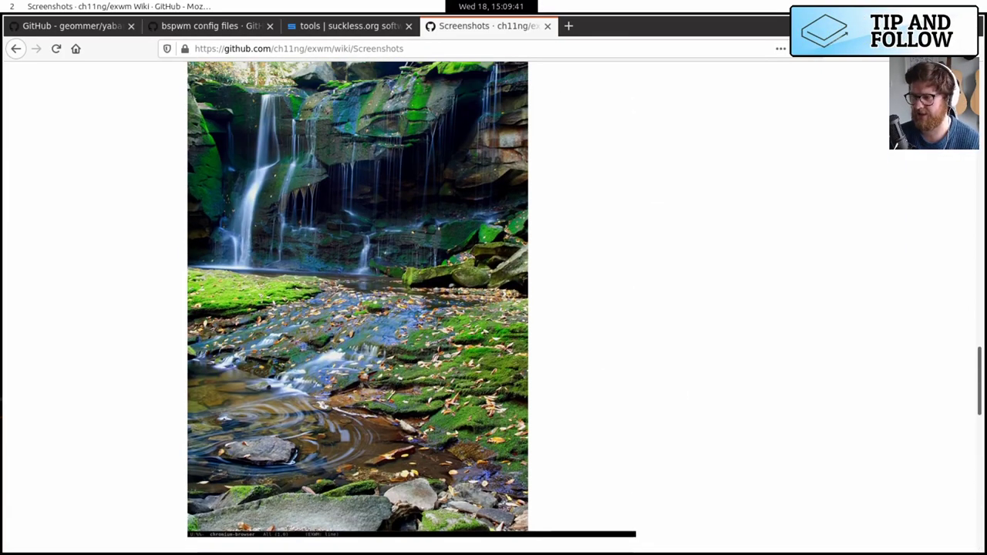
pyautogui.scroll(2, 693, 293)
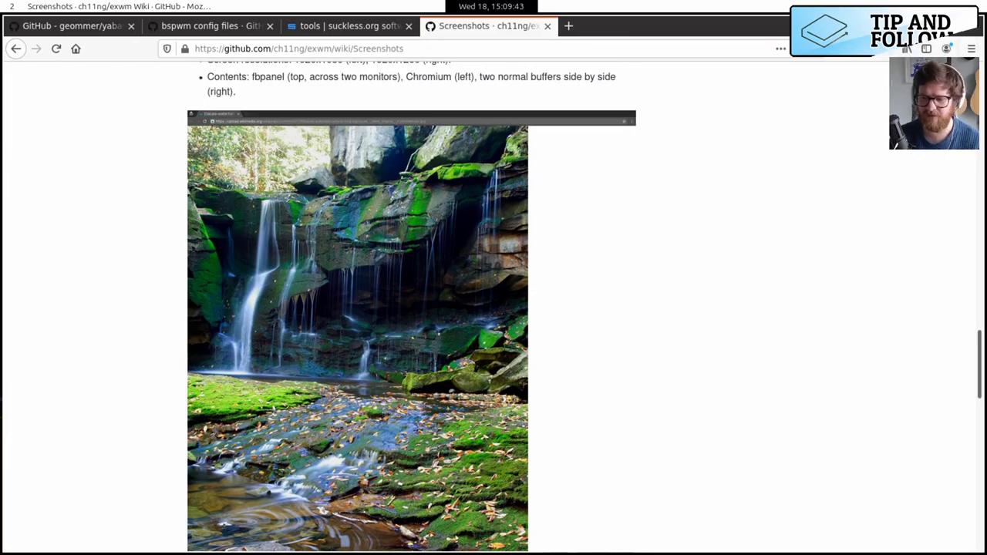